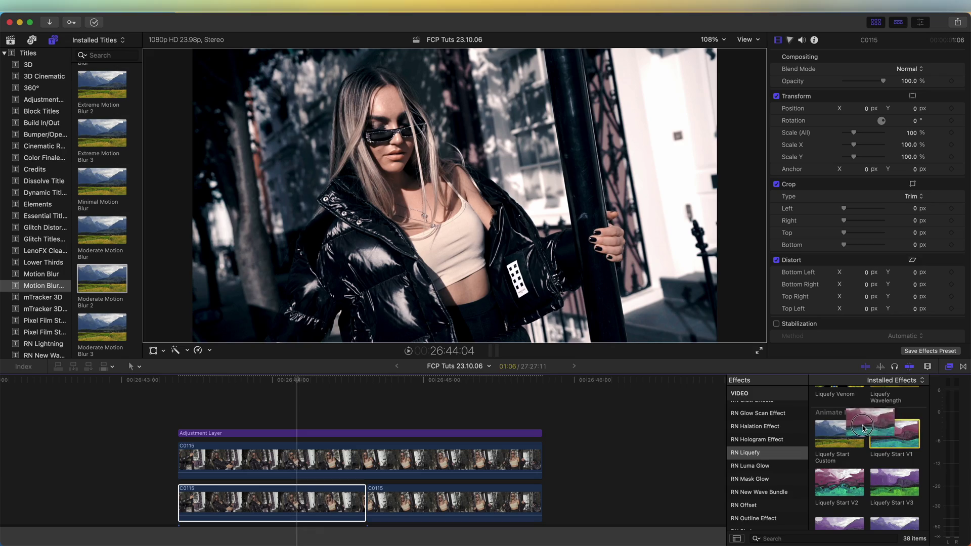
# - Apply the Liquefy Start V1 effect to the first lower C0115 clip and adjust its Bulge Amount
pyautogui.moveTo(863, 427); pyautogui.dragTo(278, 495)
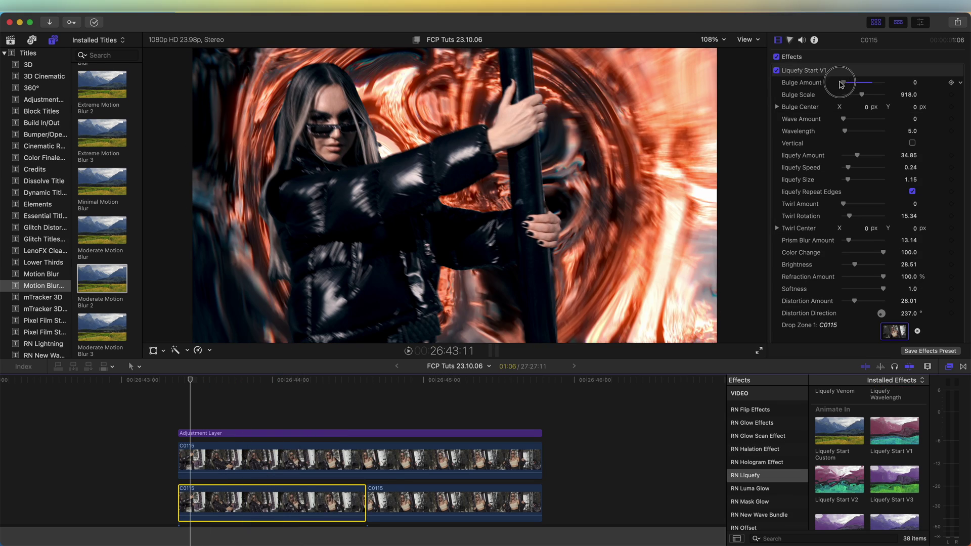
pyautogui.moveTo(841, 83); pyautogui.dragTo(891, 86)
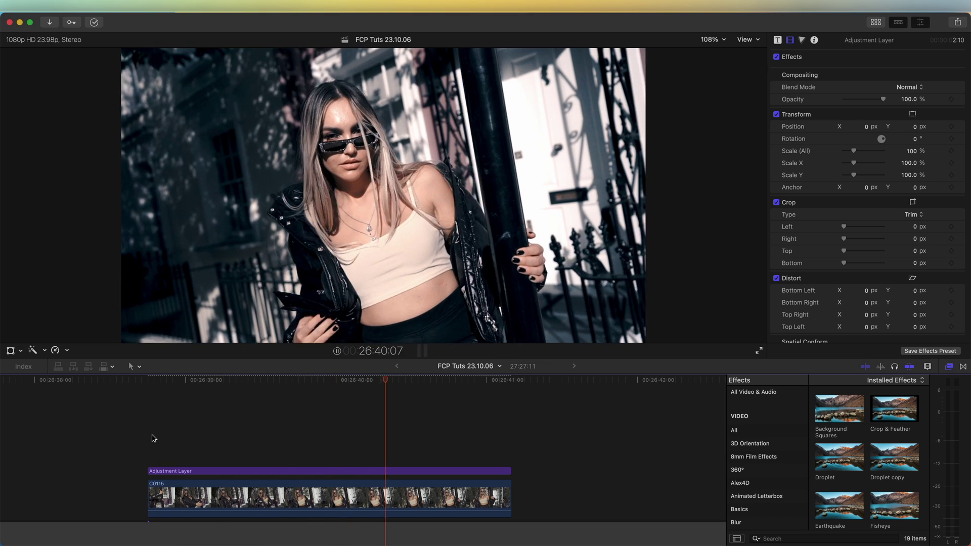
# - Stop playback, duplicate the C0115 clip onto the track above the original, and disable the upper copy
pyautogui.press('space')
pyautogui.scroll(-2, 202, 451)
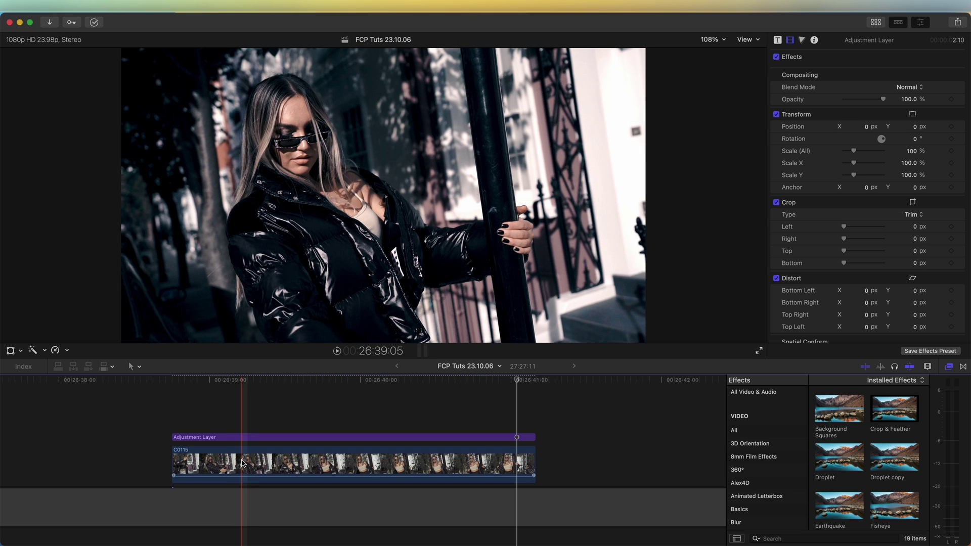
pyautogui.moveTo(242, 463); pyautogui.dragTo(244, 430)
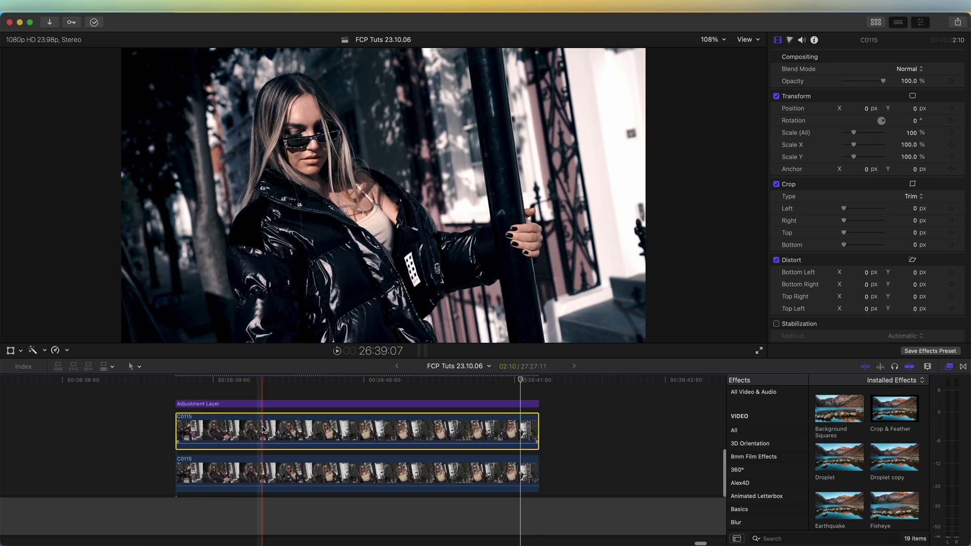
pyautogui.press('v')
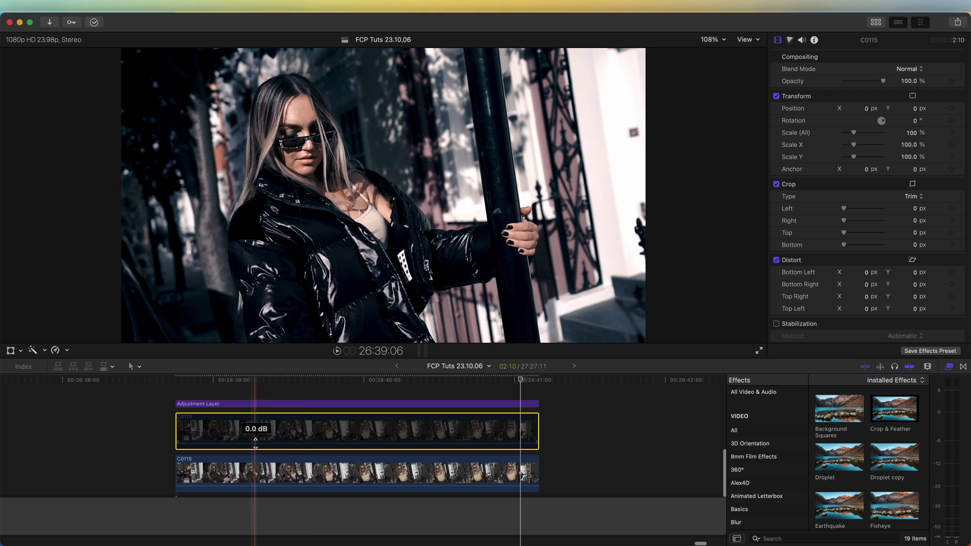
# - Apply the Underwater effect from the Distortion category to the lower C0115 clip
pyautogui.click(220, 473)
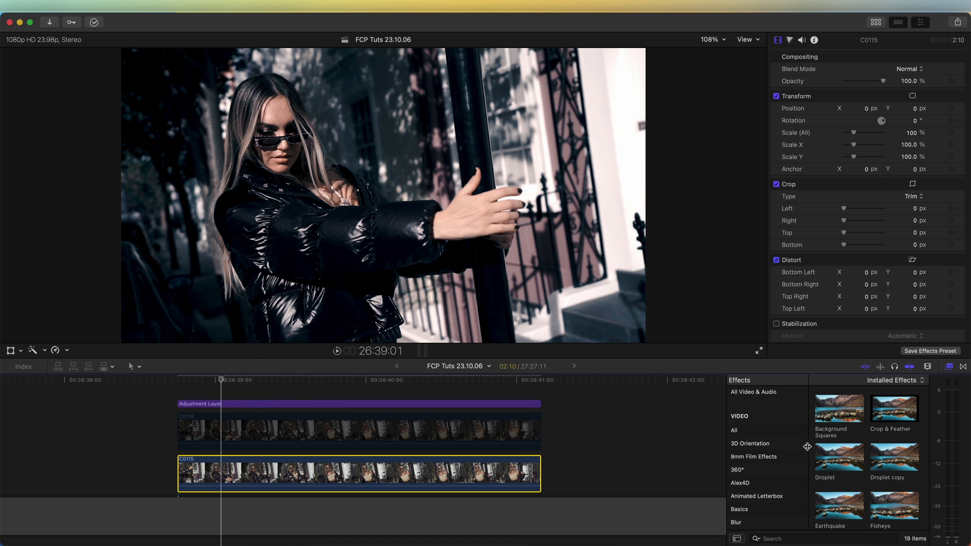
pyautogui.scroll(-5, 764, 481)
pyautogui.click(762, 484)
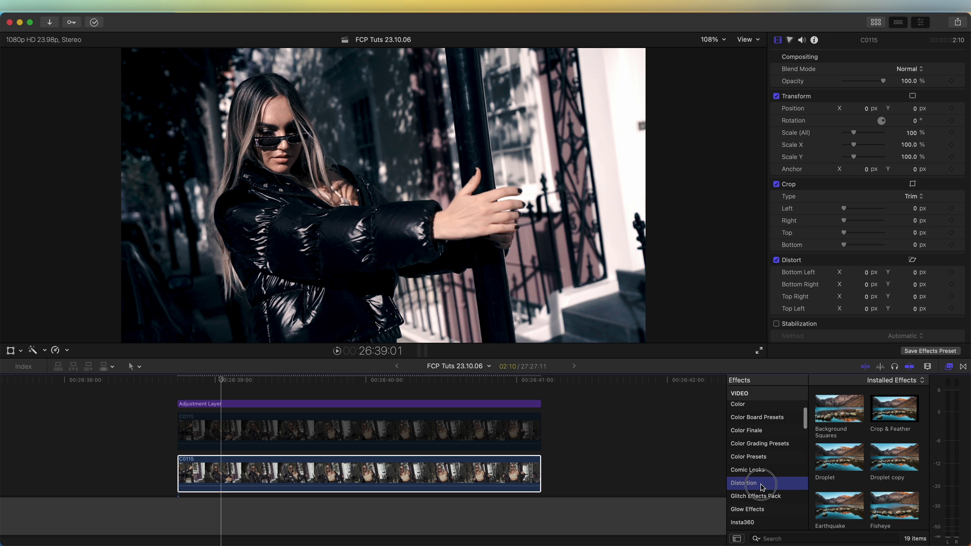
pyautogui.scroll(-2, 764, 483)
pyautogui.scroll(-8, 856, 459)
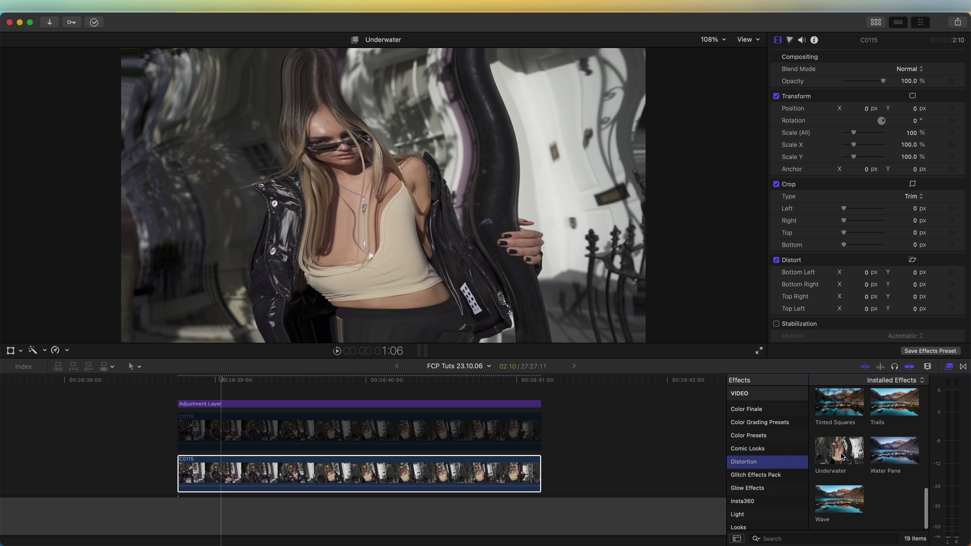
pyautogui.moveTo(841, 453); pyautogui.dragTo(251, 470)
# - Keyframe Underwater's Refraction at 0 at 26:40:00 and set its Speed to 1.46
pyautogui.click(368, 382)
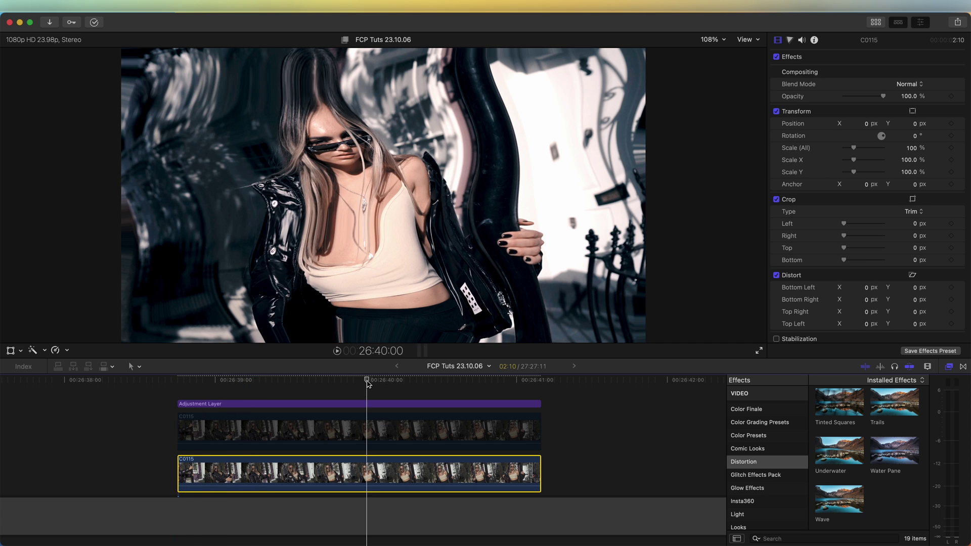
pyautogui.click(950, 57)
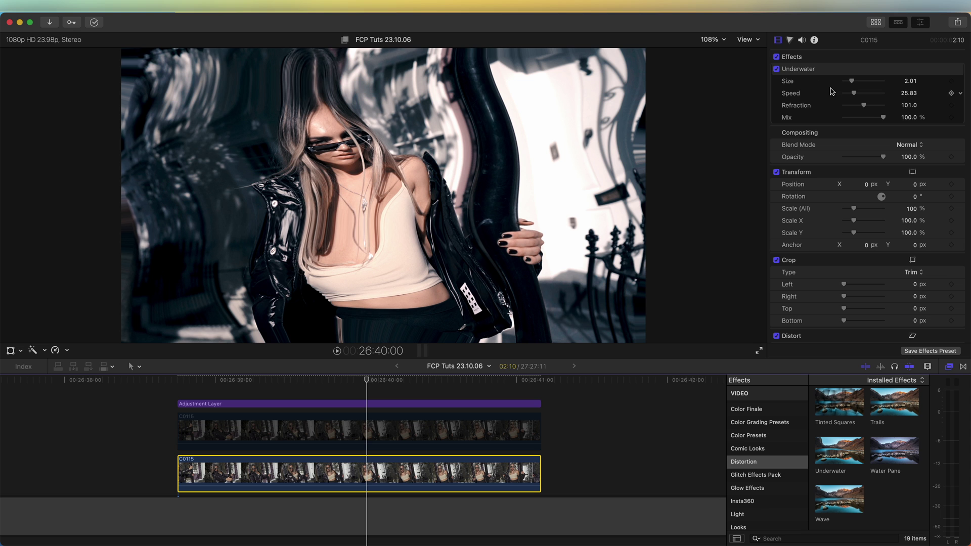
pyautogui.moveTo(863, 105); pyautogui.dragTo(829, 109)
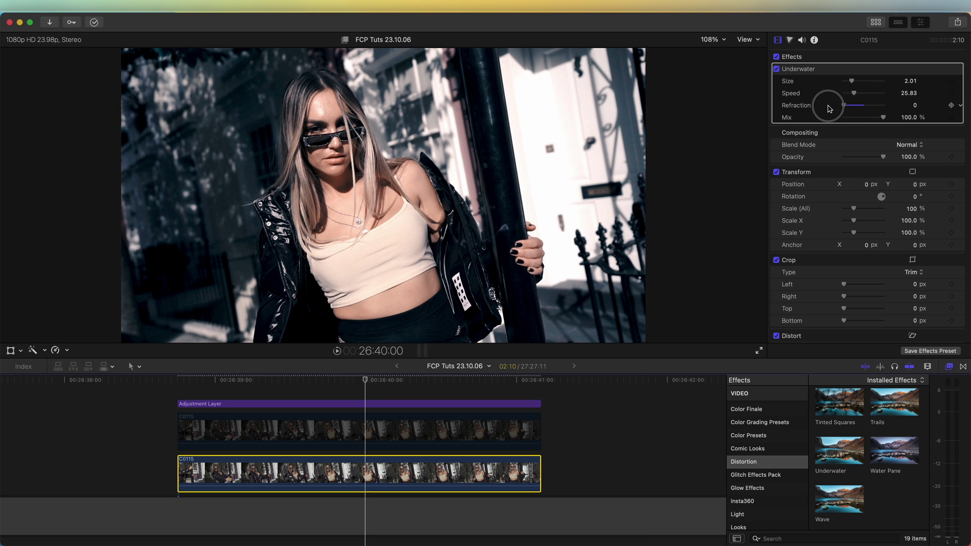
pyautogui.click(953, 106)
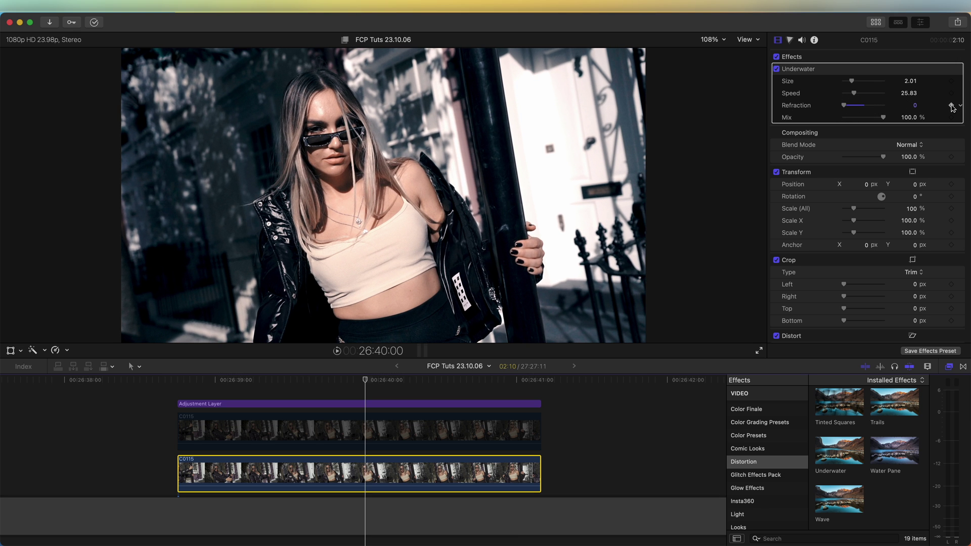
pyautogui.moveTo(854, 93); pyautogui.dragTo(851, 95)
# - Set Underwater's Refraction to 200 at the start of the clip and play back the animation
pyautogui.click(180, 383)
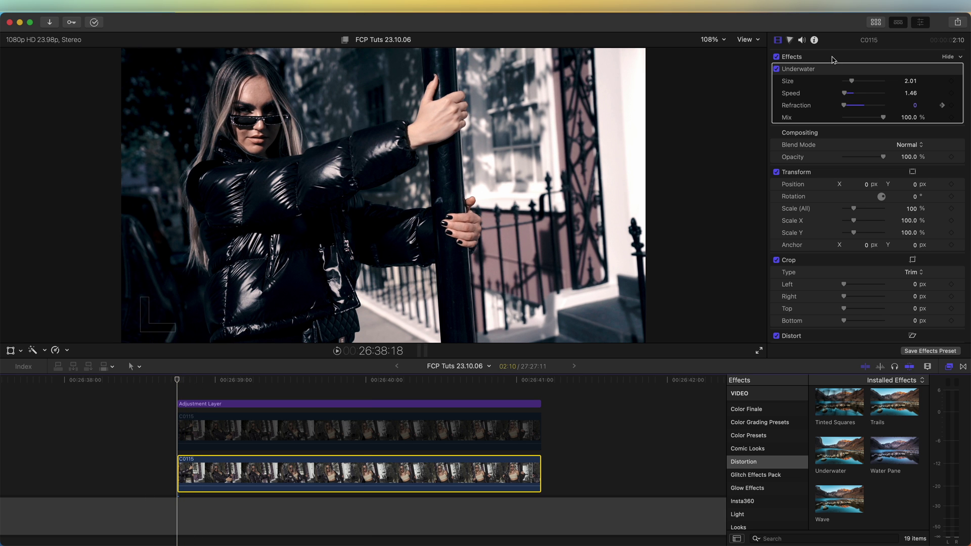
pyautogui.moveTo(851, 107); pyautogui.dragTo(901, 110)
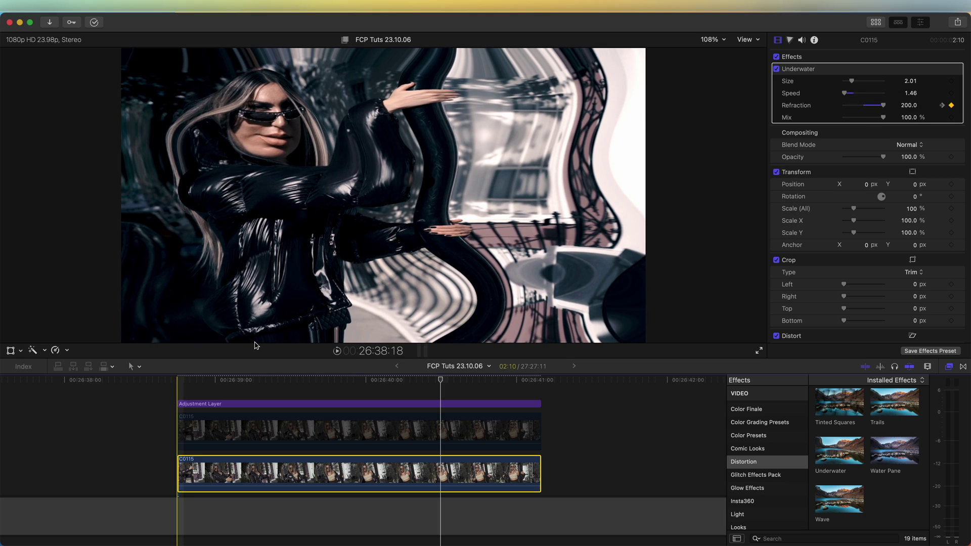
pyautogui.press('space')
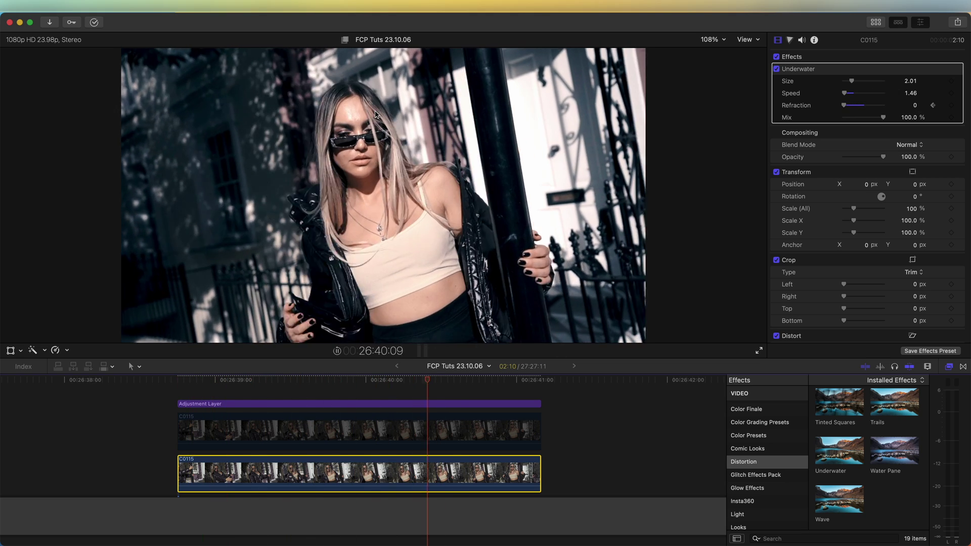
pyautogui.press('space')
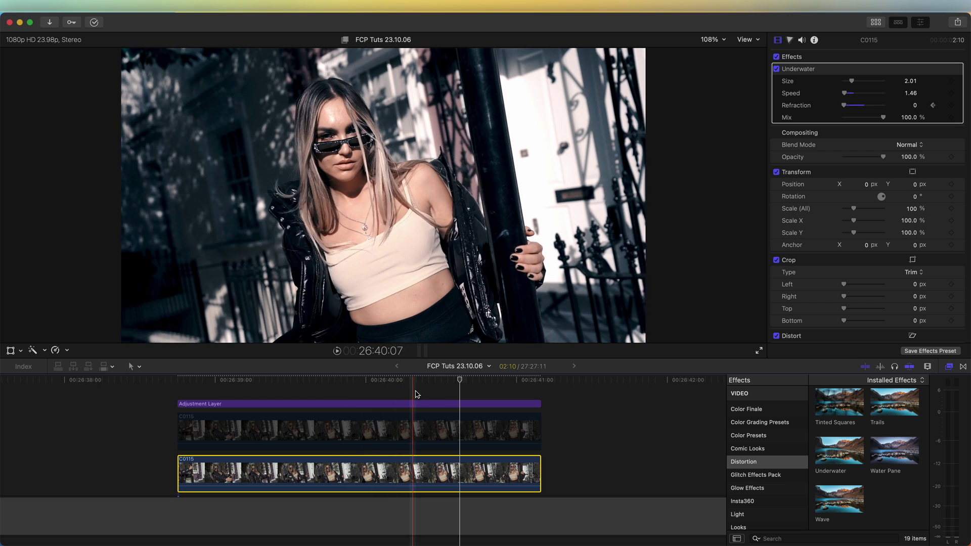
# - Animate Underwater's Size from 0.71 at the clip start to 2.75 at the 26:40:00 Refraction keyframe, and play it back
pyautogui.click(180, 379)
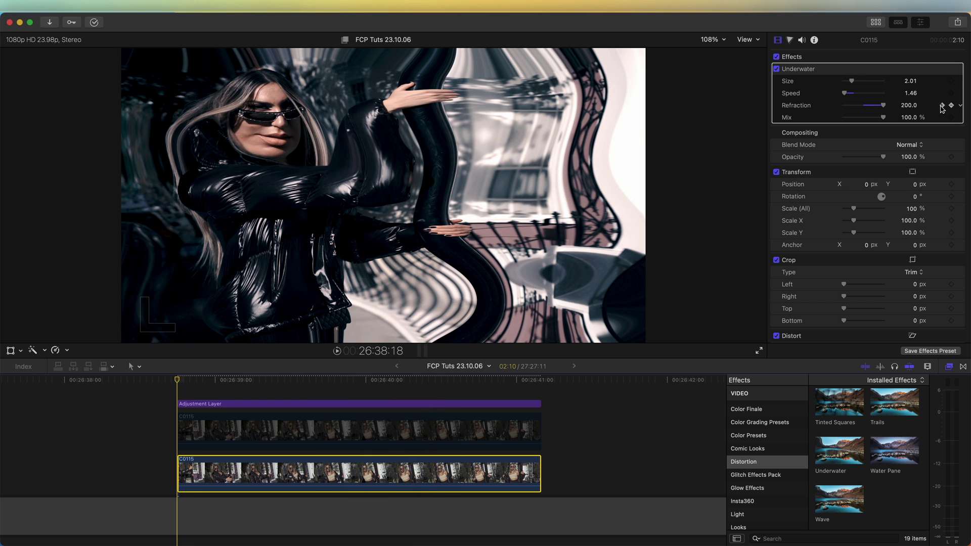
pyautogui.moveTo(854, 84); pyautogui.dragTo(848, 83)
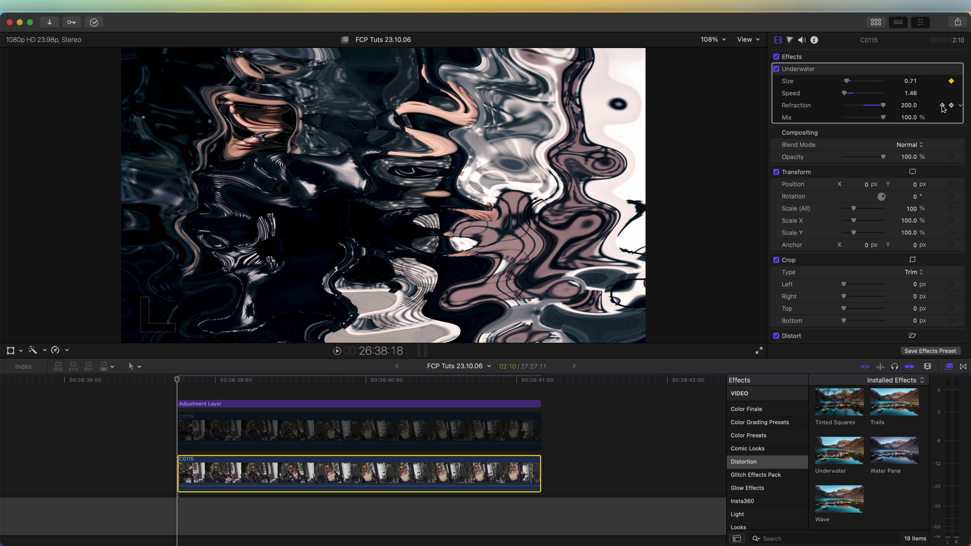
pyautogui.click(942, 105)
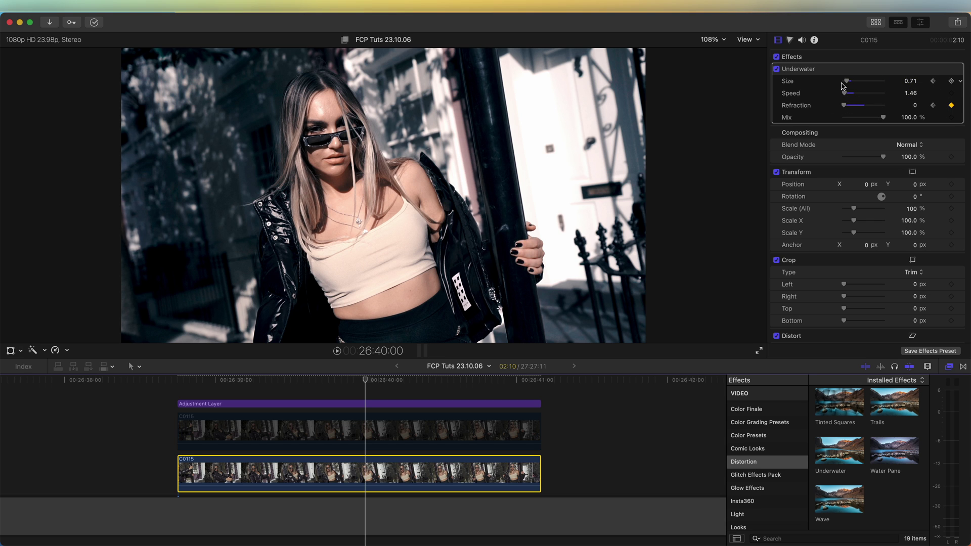
pyautogui.moveTo(849, 82); pyautogui.dragTo(856, 84)
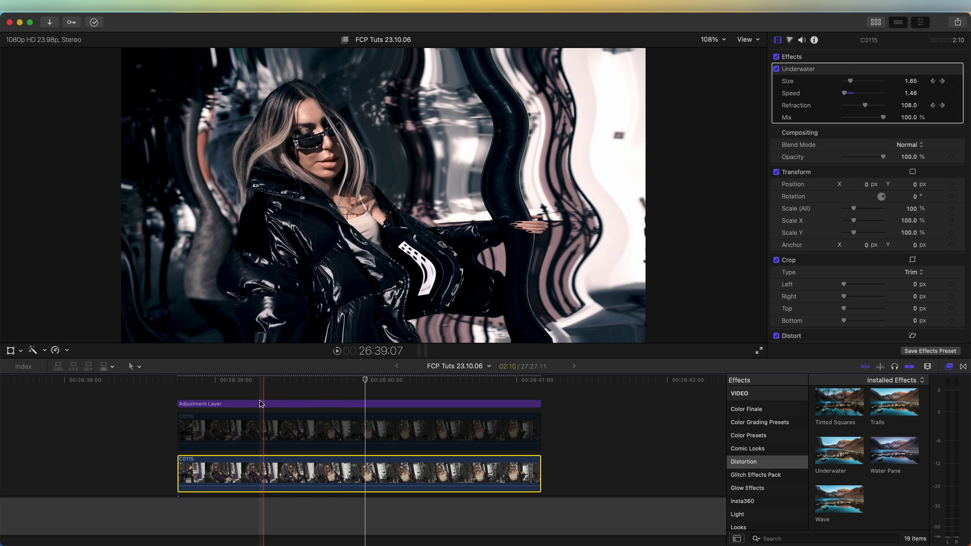
pyautogui.click(183, 384)
pyautogui.press('space')
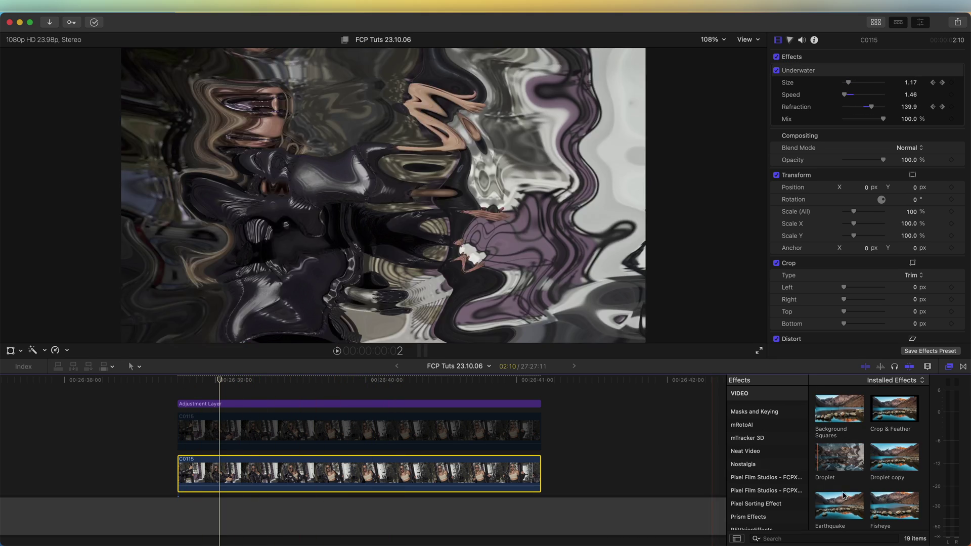
# - Apply the Bump Map effect from the RN Effects Expansion Pack category to the lower C0115 clip
pyautogui.scroll(-7, 869, 462)
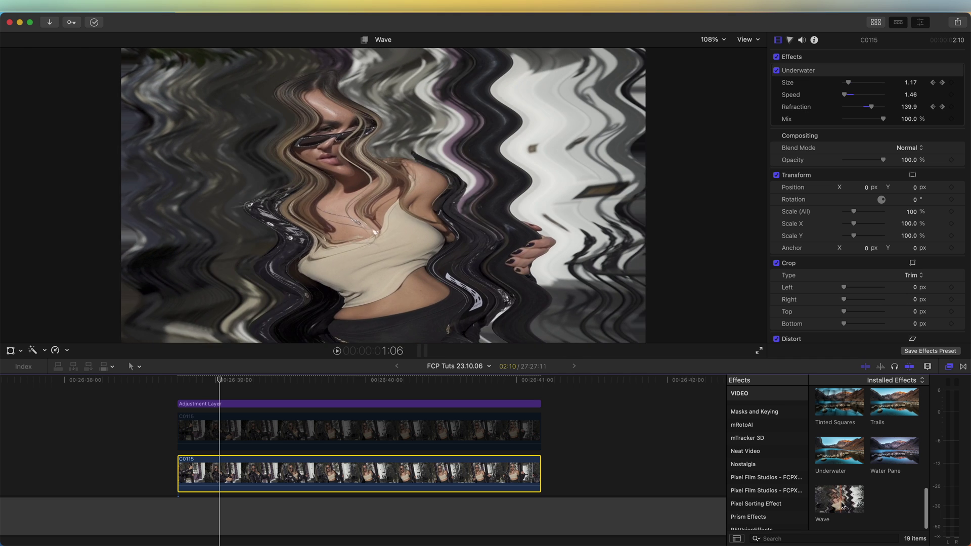
pyautogui.scroll(-4, 774, 478)
pyautogui.scroll(3, 777, 480)
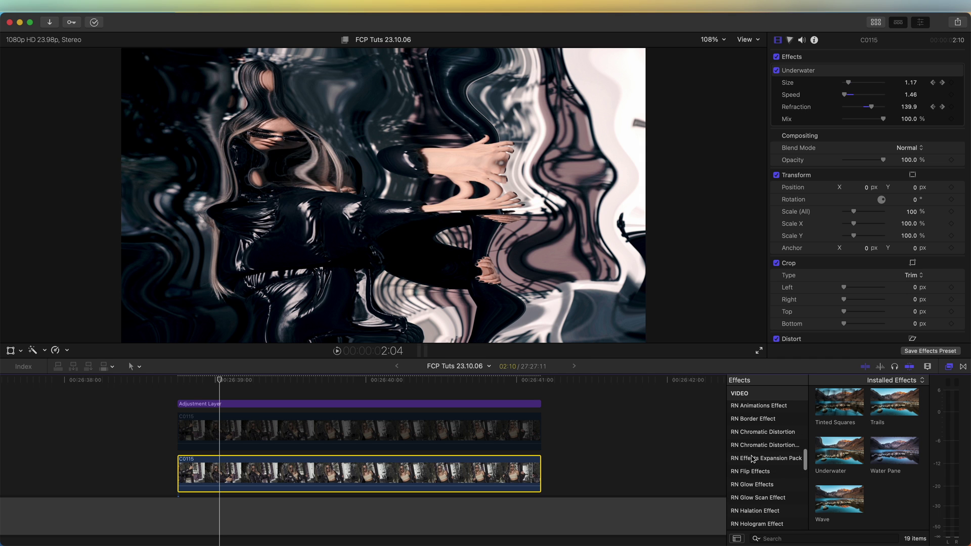
pyautogui.click(769, 459)
pyautogui.scroll(5, 852, 465)
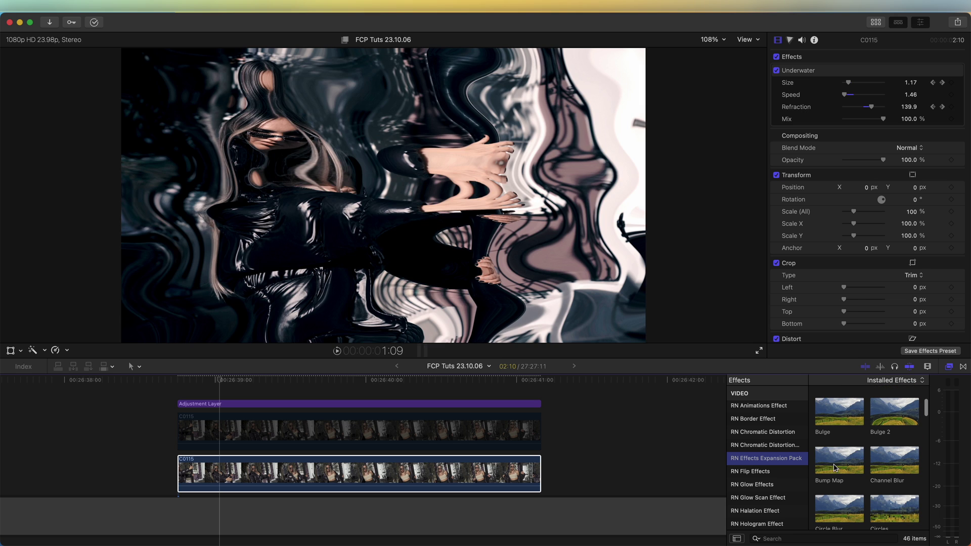
pyautogui.scroll(-1, 849, 463)
pyautogui.moveTo(847, 463); pyautogui.dragTo(283, 468)
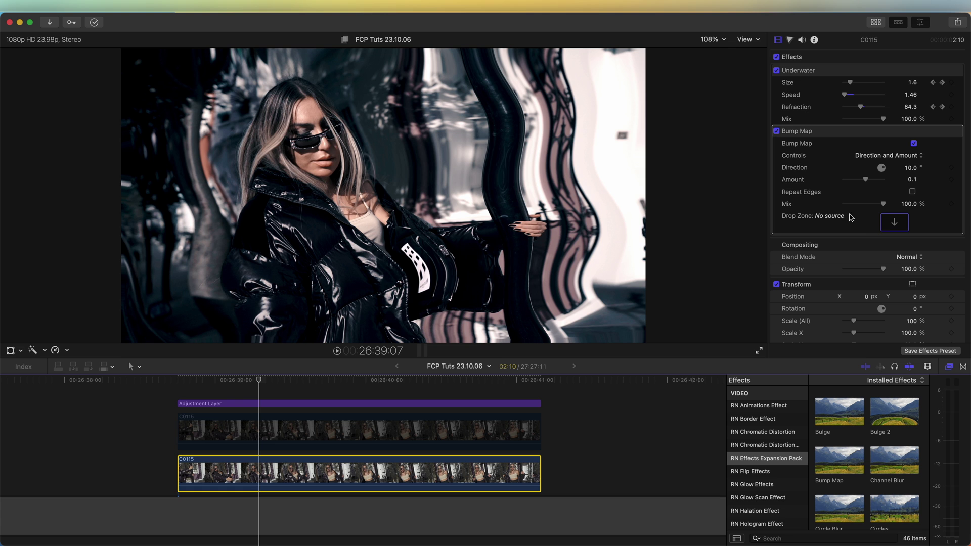
# - Use the lower C0115 clip as Bump Map's drop zone source and enable Repeat Edges
pyautogui.click(896, 224)
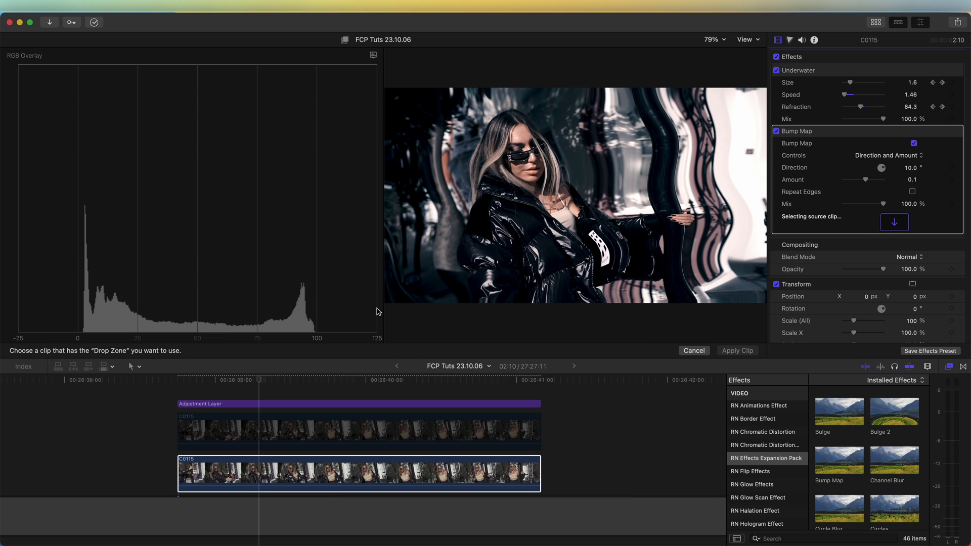
pyautogui.click(248, 466)
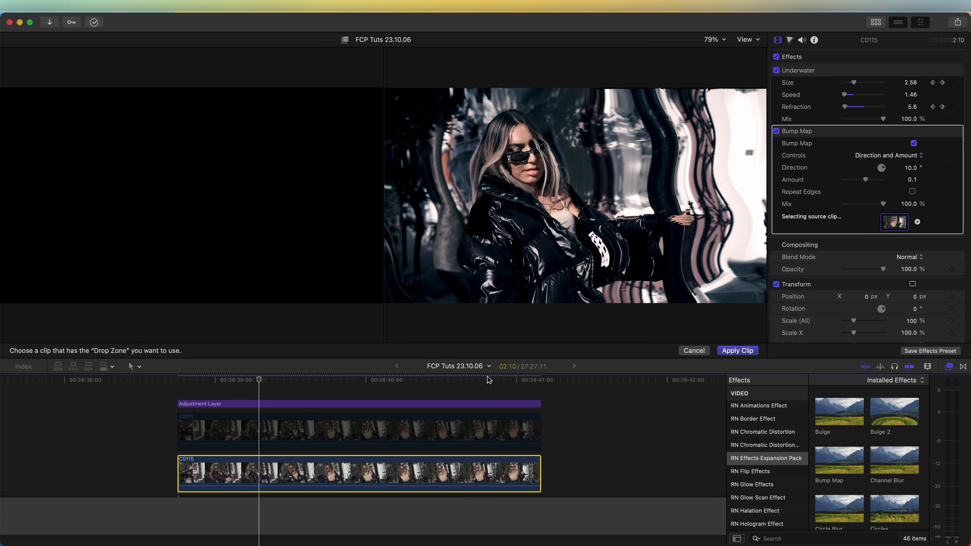
pyautogui.click(724, 350)
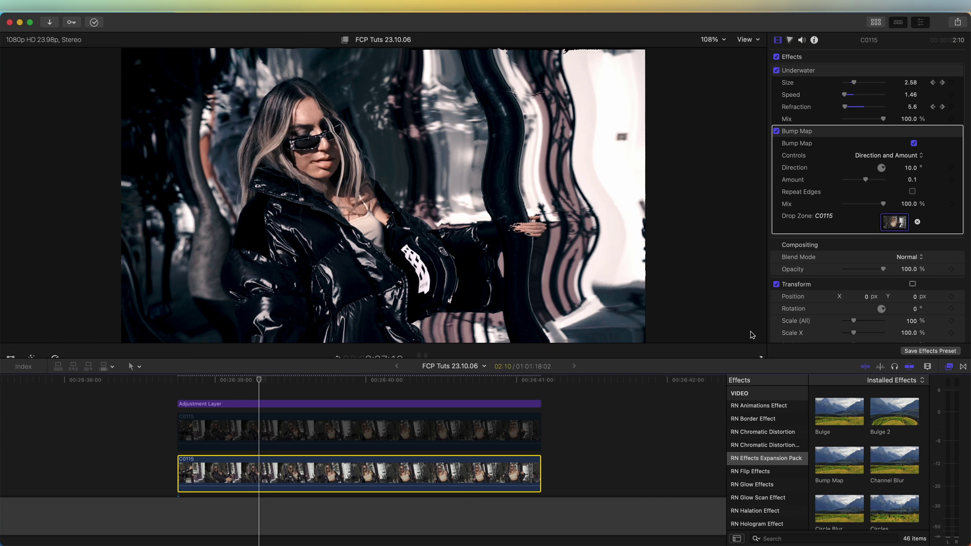
pyautogui.click(913, 192)
# - Keyframe Bump Map's Amount at 0 on the last Refraction keyframe at 26:40:00
pyautogui.moveTo(866, 180); pyautogui.dragTo(864, 179)
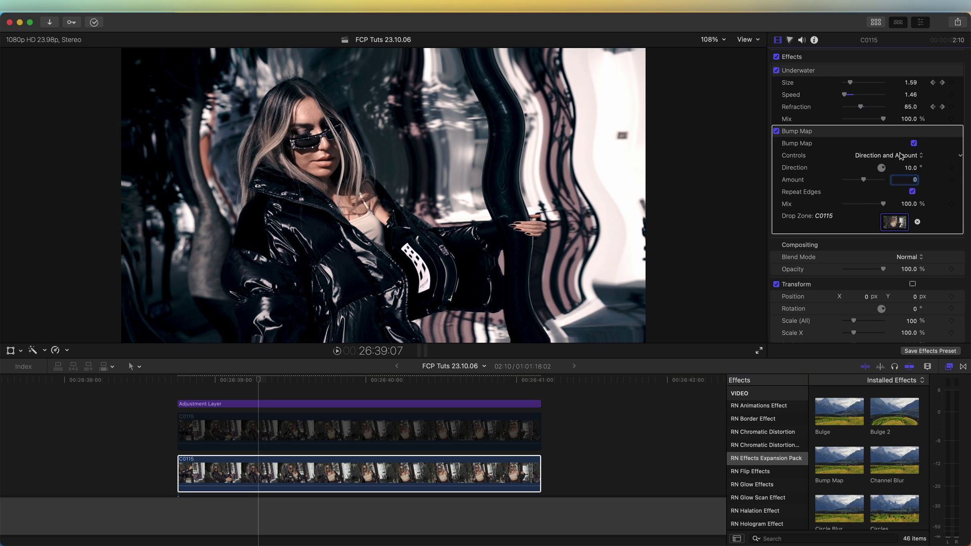
pyautogui.click(942, 107)
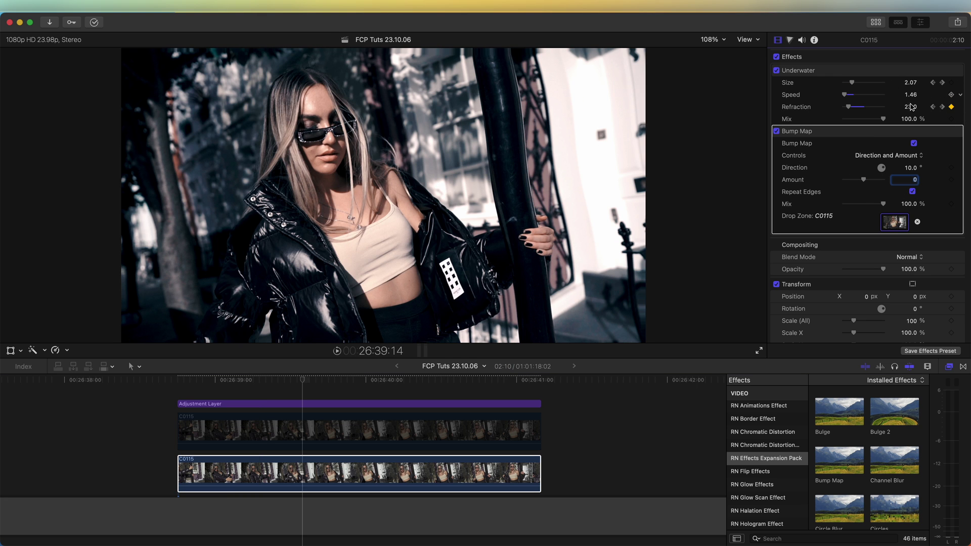
pyautogui.click(944, 106)
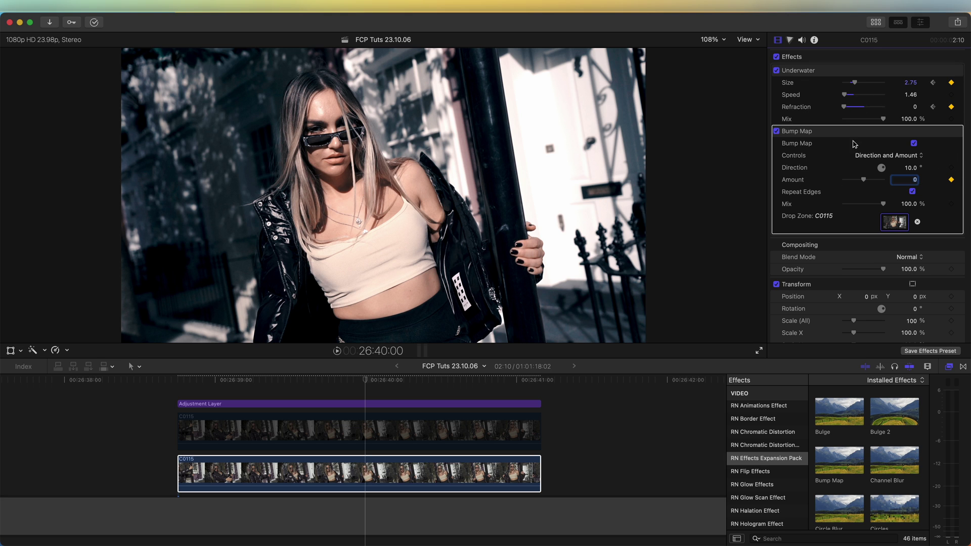
# - At the clip start, set Bump Map's Amount to -5.4 and Direction to 89°, and play back the animation
pyautogui.moveTo(233, 382); pyautogui.dragTo(176, 382)
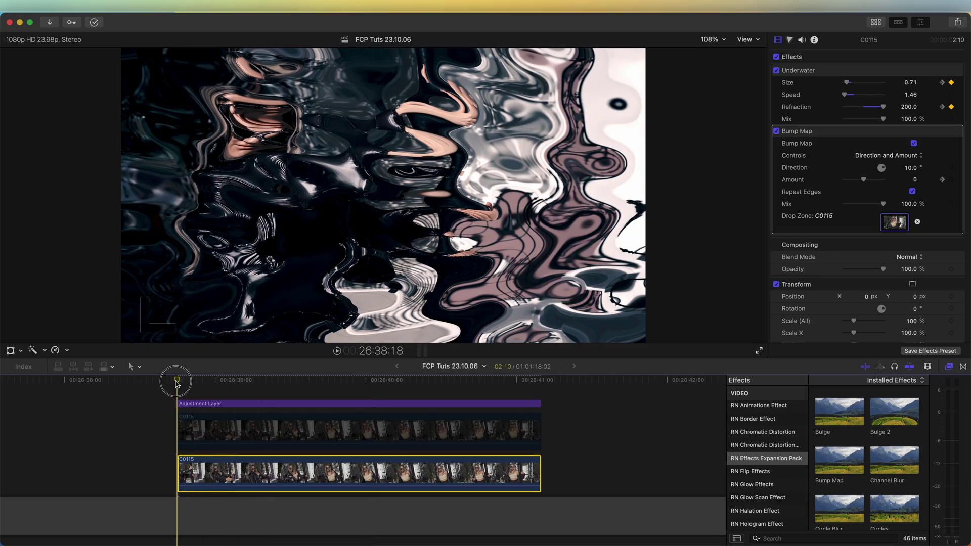
pyautogui.moveTo(866, 179); pyautogui.dragTo(844, 180)
pyautogui.moveTo(911, 179); pyautogui.dragTo(911, 168)
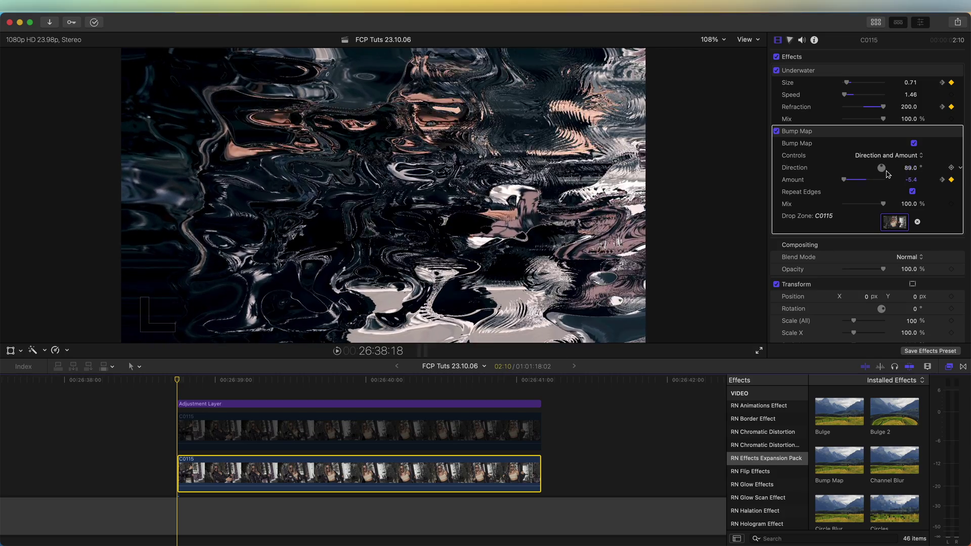
pyautogui.press('space')
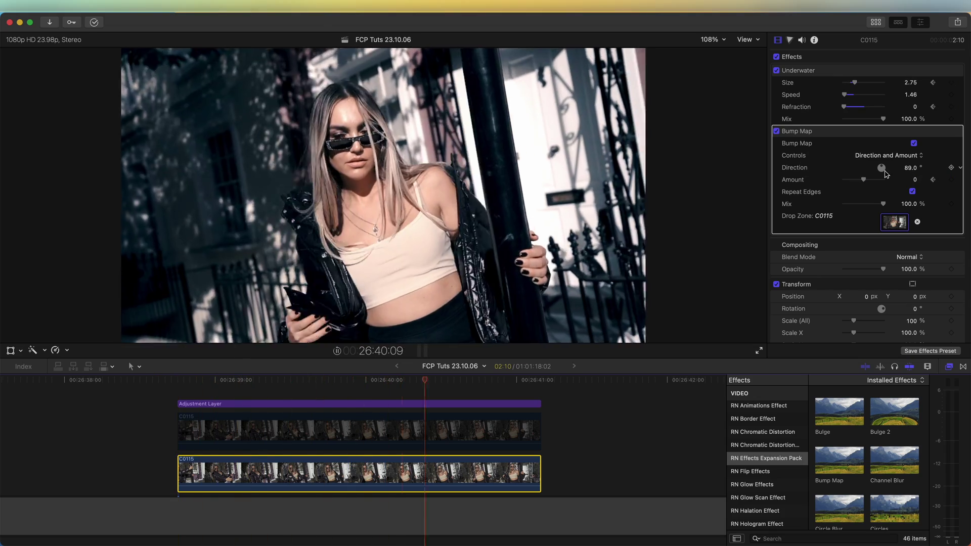
# - Apply the Refraction effect from the RN Effects Expansion Pack category to the lower C0115 clip
pyautogui.scroll(-10, 844, 452)
pyautogui.moveTo(842, 450); pyautogui.dragTo(287, 462)
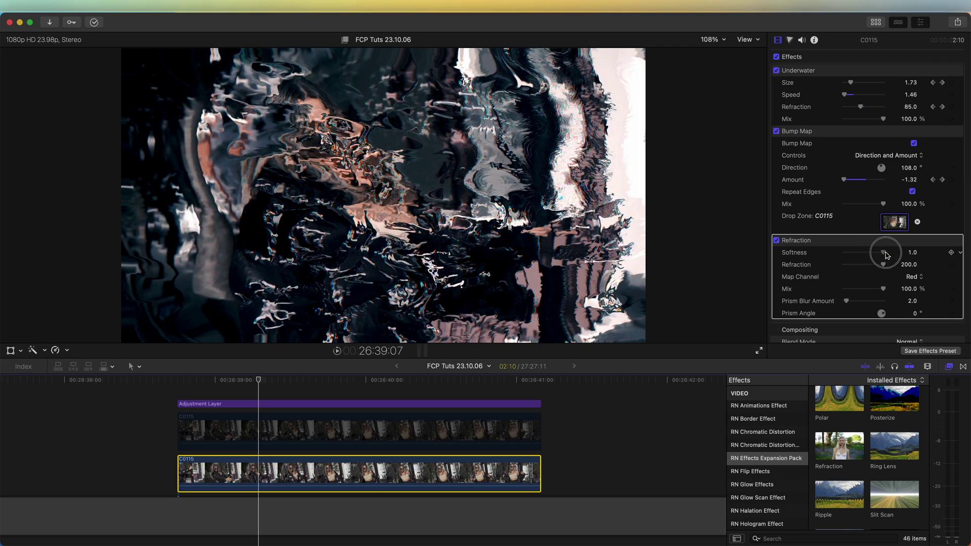
# - Keyframe the Refraction effect's Refraction from 200 at the clip start to 0 at the last Underwater keyframe
pyautogui.moveTo(882, 251)
pyautogui.mouseDown()
pyautogui.moveTo(856, 251)
pyautogui.moveTo(881, 255)
pyautogui.moveTo(877, 263)
pyautogui.mouseUp()
pyautogui.click(943, 107)
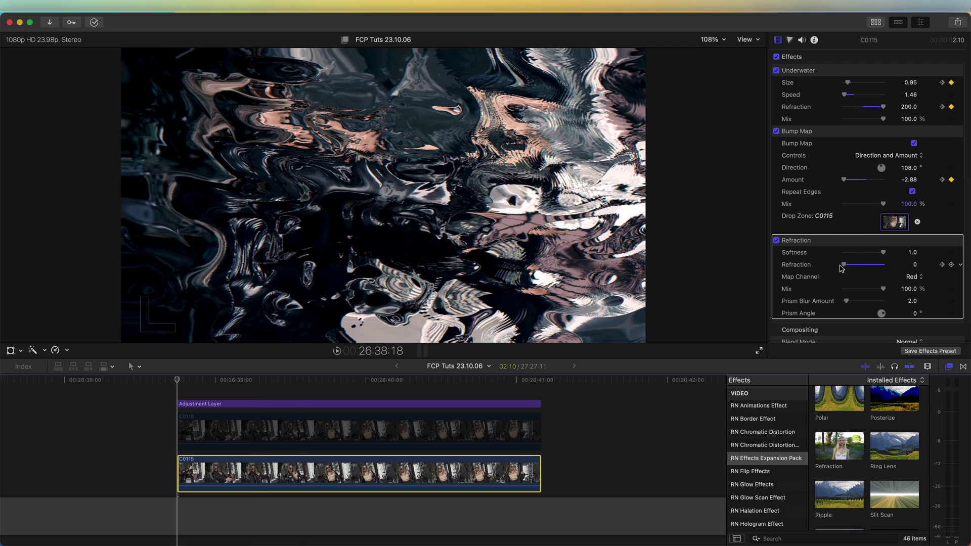
pyautogui.moveTo(845, 264); pyautogui.dragTo(909, 264)
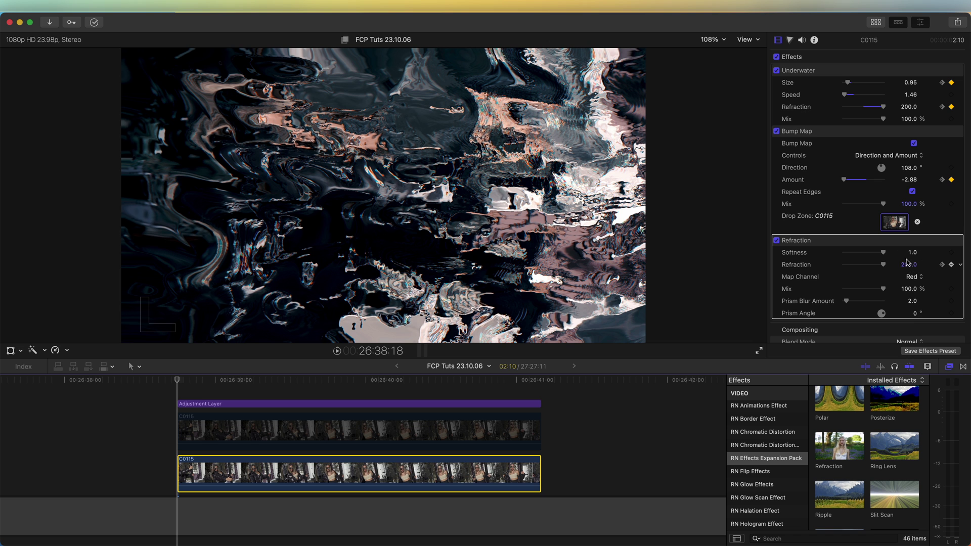
pyautogui.click(941, 265)
pyautogui.click(942, 180)
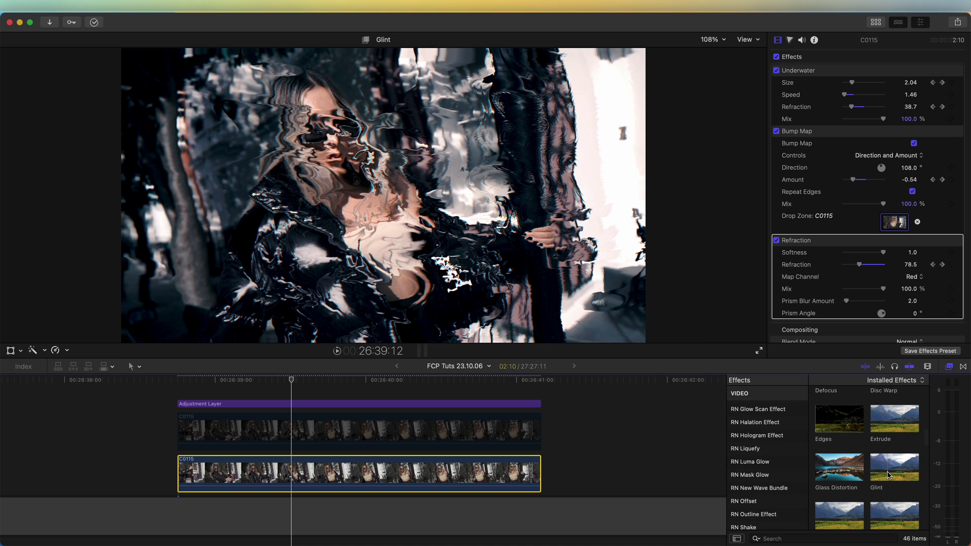
# - Apply the Glint effect from the RN Effects Expansion Pack to the lower C0115 clip and set its Intensity to 2.97
pyautogui.moveTo(887, 475); pyautogui.dragTo(303, 476)
pyautogui.scroll(-5, 863, 212)
pyautogui.scroll(-2, 874, 238)
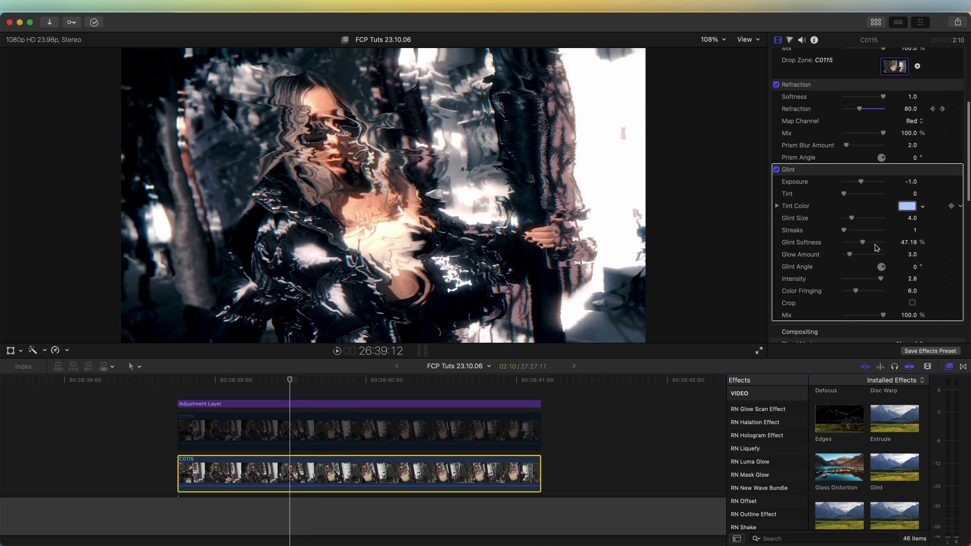
pyautogui.moveTo(881, 283); pyautogui.dragTo(884, 278)
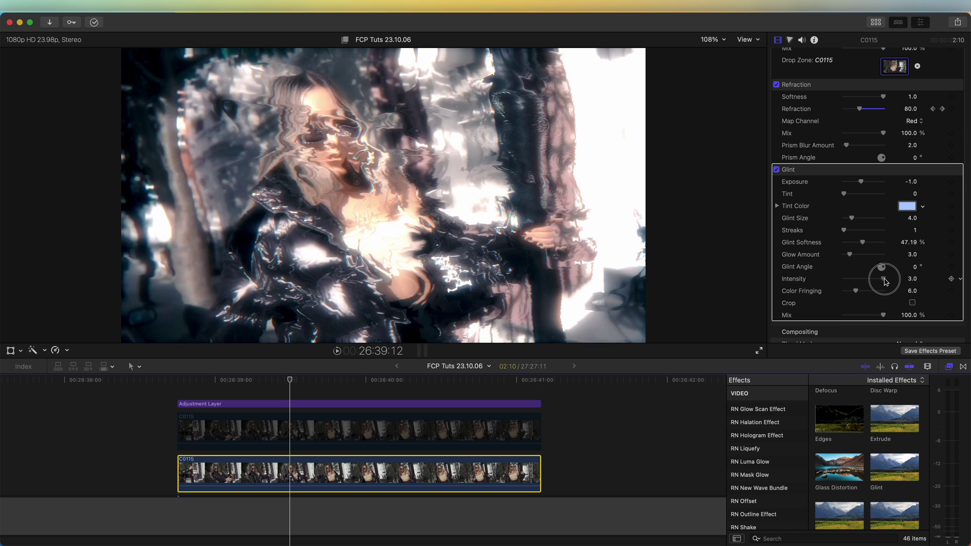
pyautogui.scroll(-1, 848, 276)
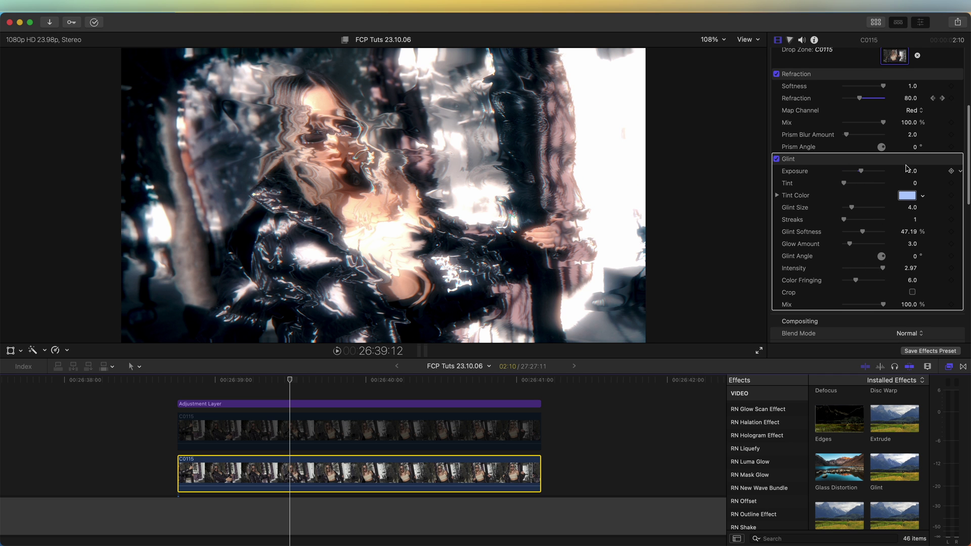
# - Keyframe Glint's Mix at 0% at 26:39:19 and 100% at the clip start, and play back the animation
pyautogui.click(333, 381)
pyautogui.moveTo(882, 305); pyautogui.dragTo(817, 309)
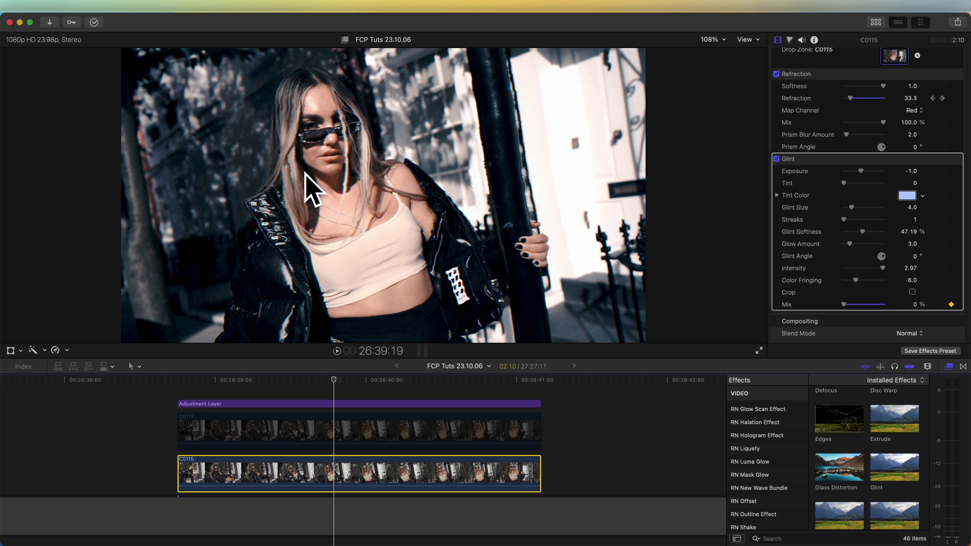
pyautogui.moveTo(336, 382); pyautogui.dragTo(178, 382)
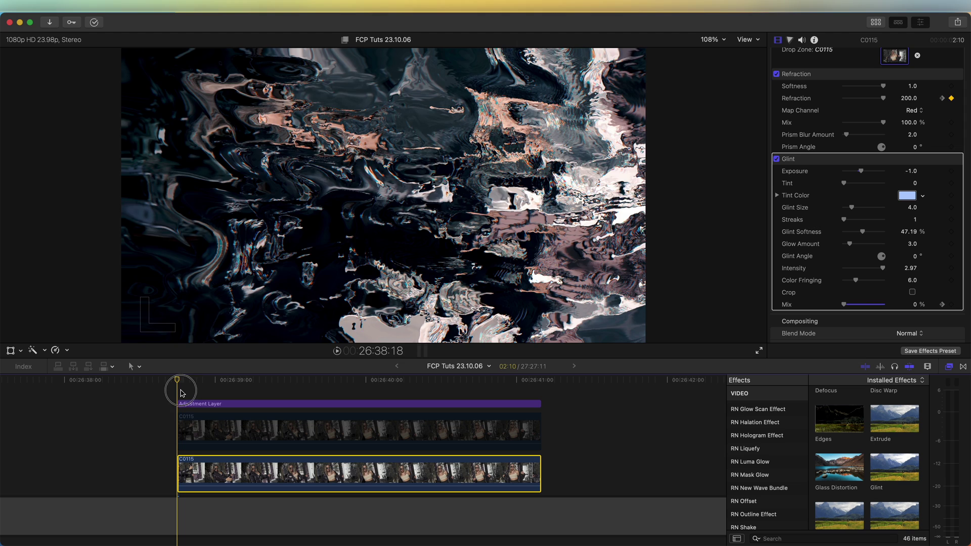
pyautogui.moveTo(844, 305); pyautogui.dragTo(916, 307)
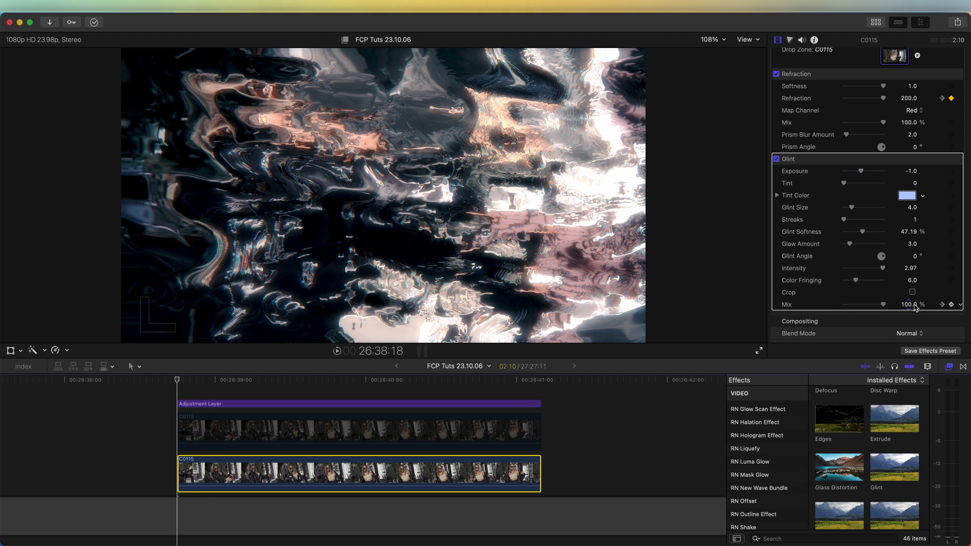
pyautogui.press('space')
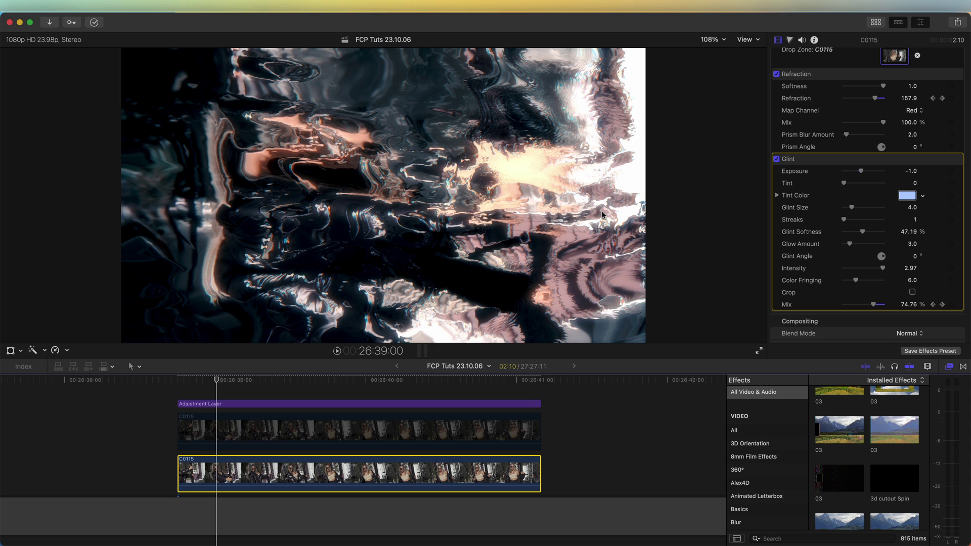
# - Apply the Hue/Saturation effect to the lower C0115 clip and keyframe its Hue, starting from 0° at the clip start
pyautogui.click(772, 539)
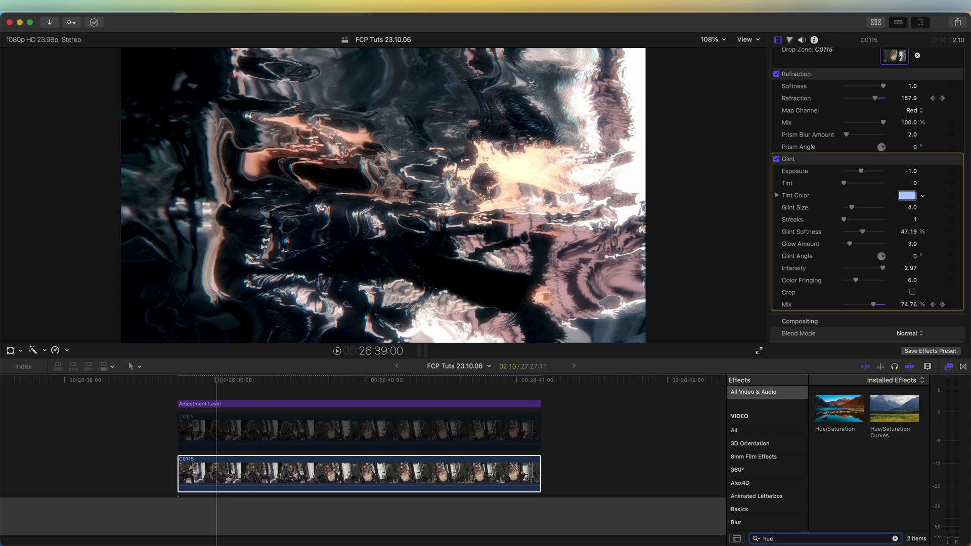
pyautogui.moveTo(840, 408); pyautogui.dragTo(246, 467)
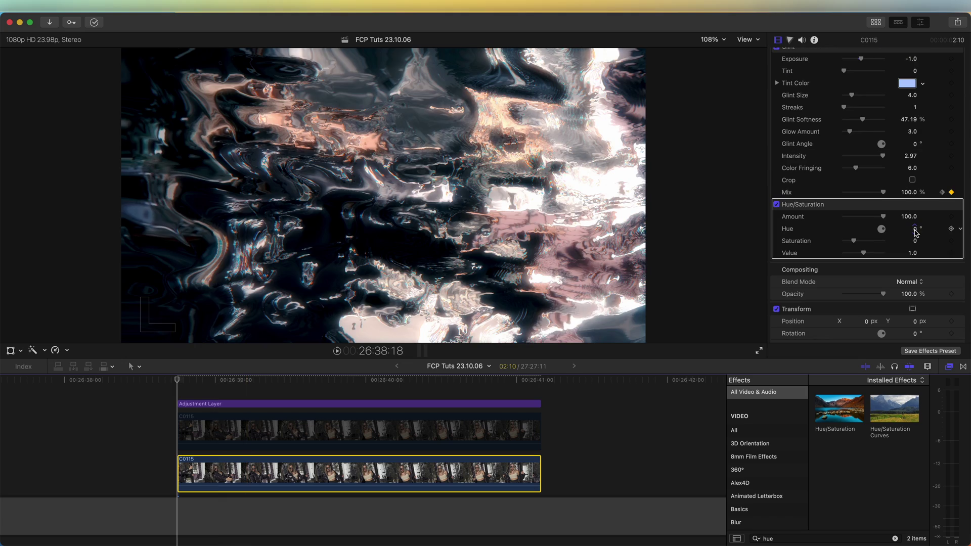
pyautogui.moveTo(915, 232)
pyautogui.mouseDown()
pyautogui.moveTo(916, 199)
pyautogui.moveTo(916, 238)
pyautogui.mouseUp()
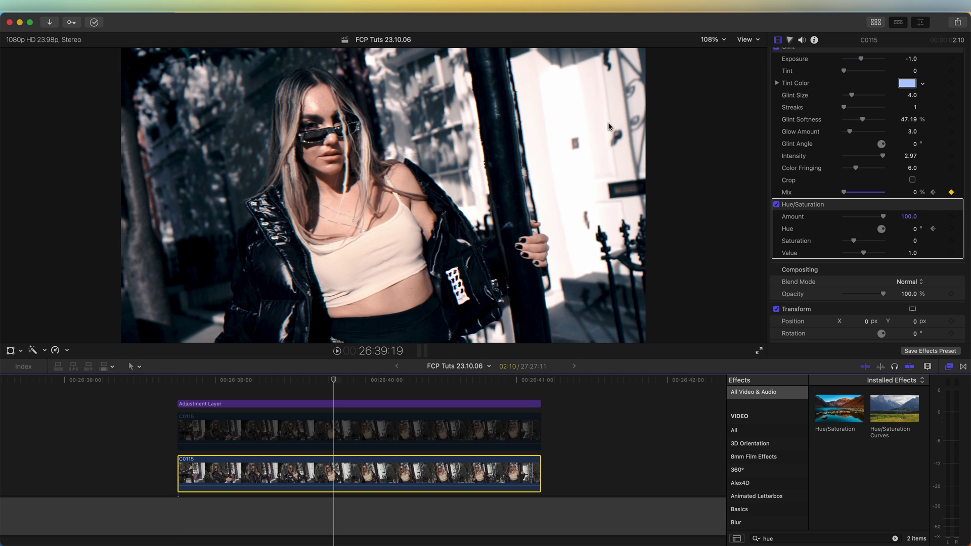
pyautogui.moveTo(916, 232); pyautogui.dragTo(916, 197)
pyautogui.moveTo(238, 383); pyautogui.dragTo(178, 383)
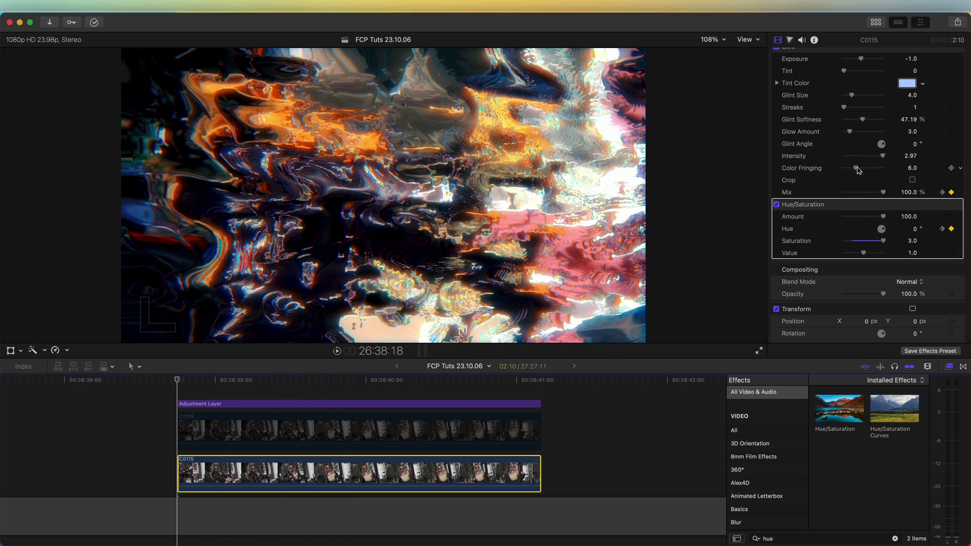
# - Set Glint's Color Fringing to 11.0 and keyframe Hue/Saturation's Saturation, starting from 3.0 at the clip start
pyautogui.moveTo(858, 170)
pyautogui.mouseDown()
pyautogui.moveTo(889, 168)
pyautogui.moveTo(848, 167)
pyautogui.moveTo(874, 172)
pyautogui.moveTo(866, 169)
pyautogui.mouseUp()
pyautogui.moveTo(877, 243); pyautogui.dragTo(901, 246)
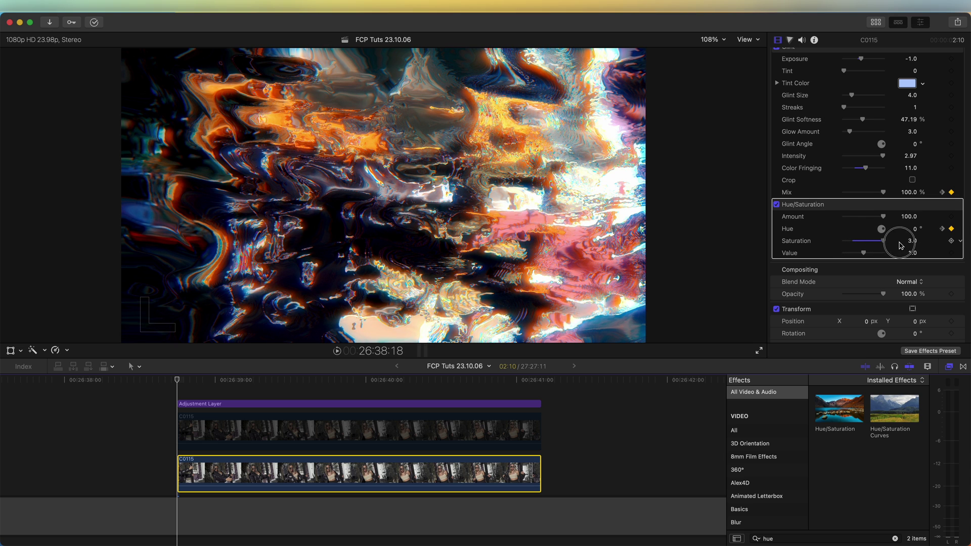
pyautogui.click(943, 229)
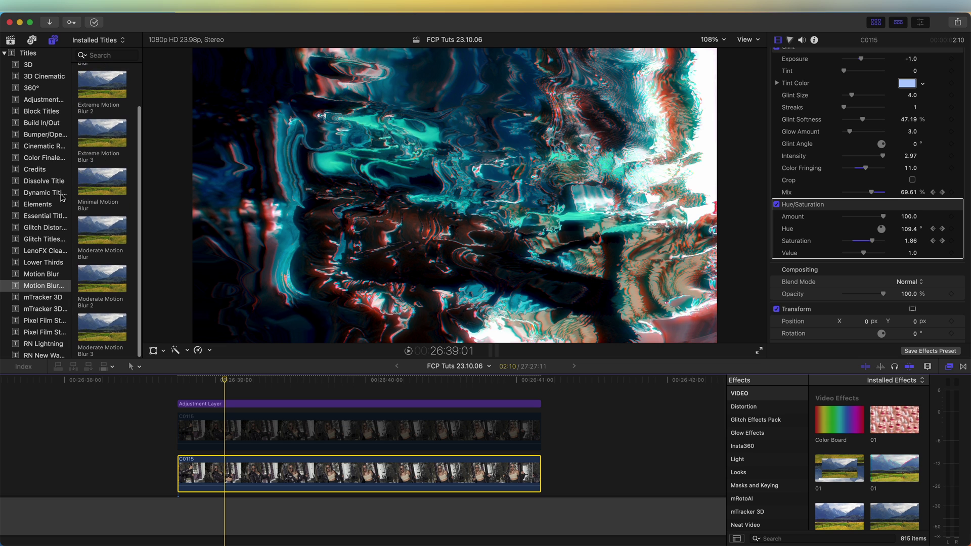
# - Add the Moderate Motion Blur 2 title above the Adjustment Layer at the clip start and trim its end to about 26:39:19
pyautogui.moveTo(97, 281); pyautogui.dragTo(419, 389)
pyautogui.moveTo(479, 390); pyautogui.dragTo(311, 385)
pyautogui.press('space')
pyautogui.press('space')
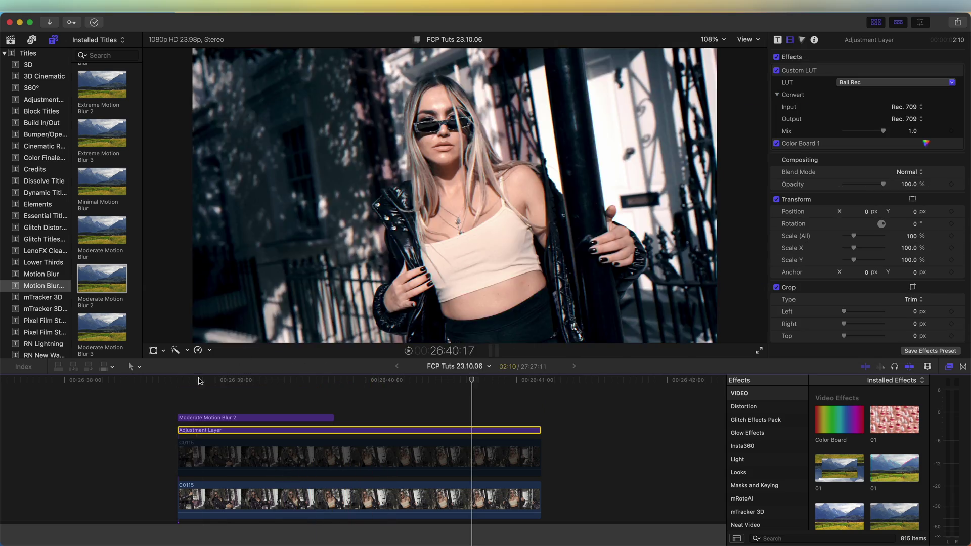
# - Play back the motion-blurred distortion from the clip start
pyautogui.click(178, 381)
pyautogui.press('space')
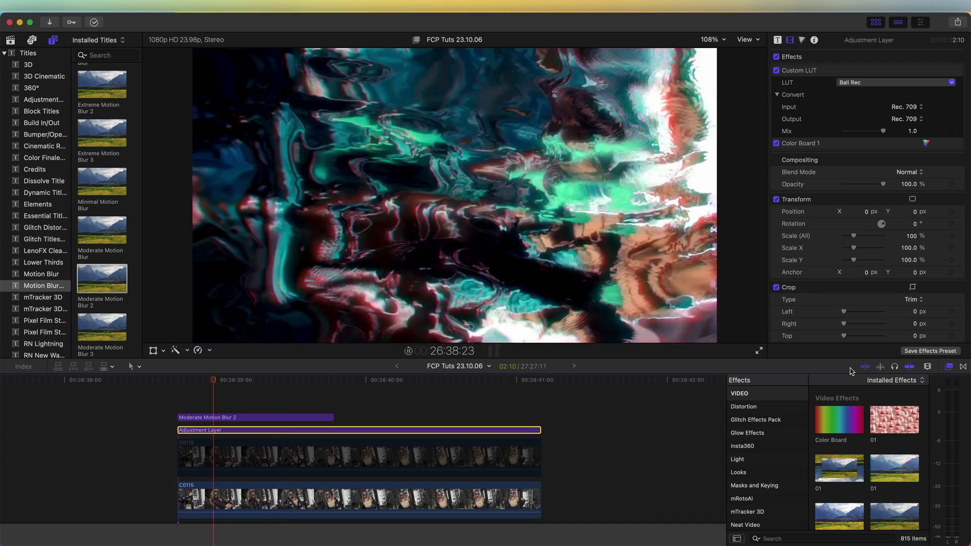
pyautogui.click(178, 376)
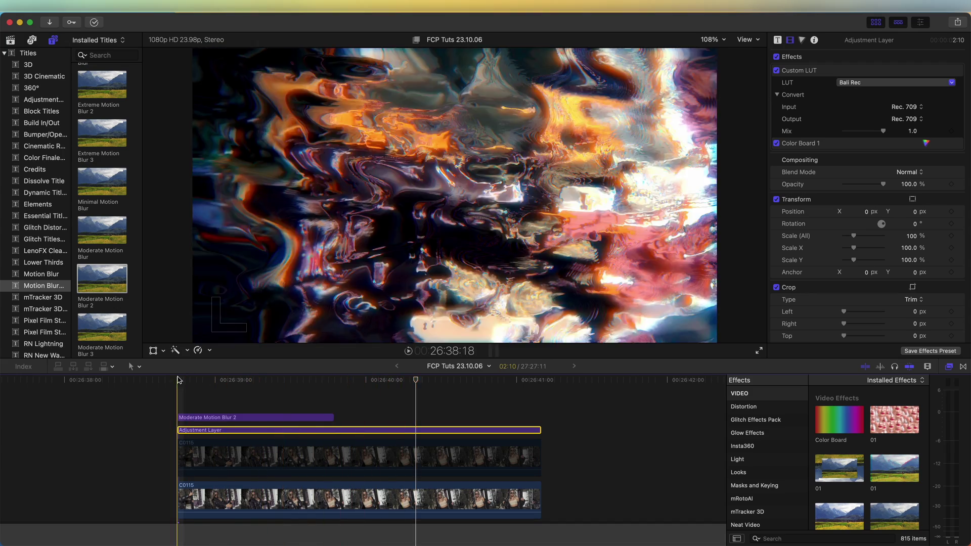
pyautogui.press('space')
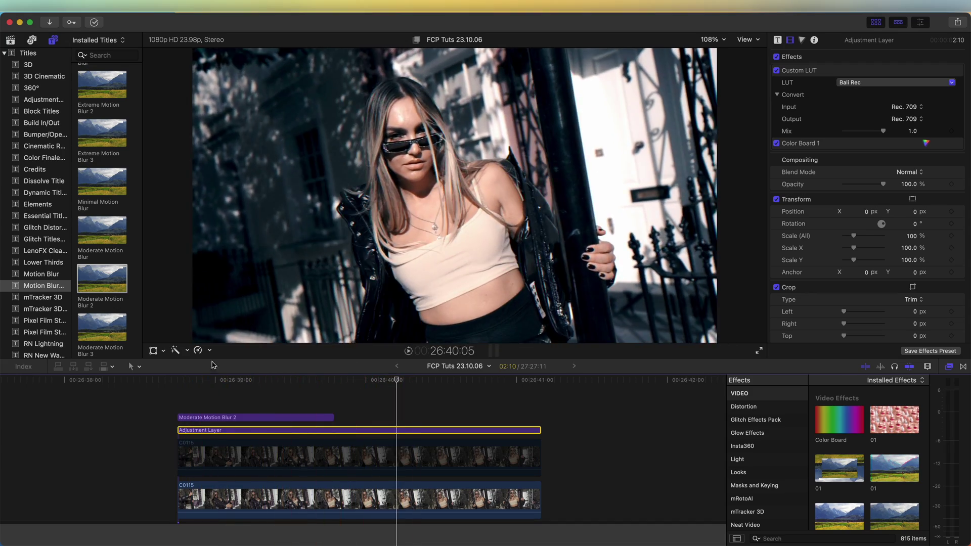
pyautogui.press('space')
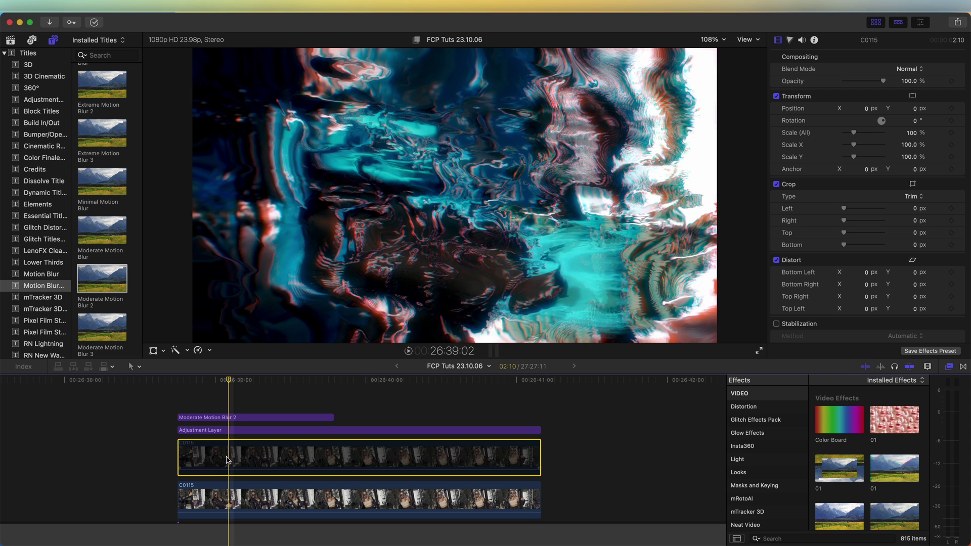
# - Enable the upper C0115 clip, disable the Moderate Motion Blur 2 title, and park the playhead at 26:39:11
pyautogui.press('v')
pyautogui.click(268, 382)
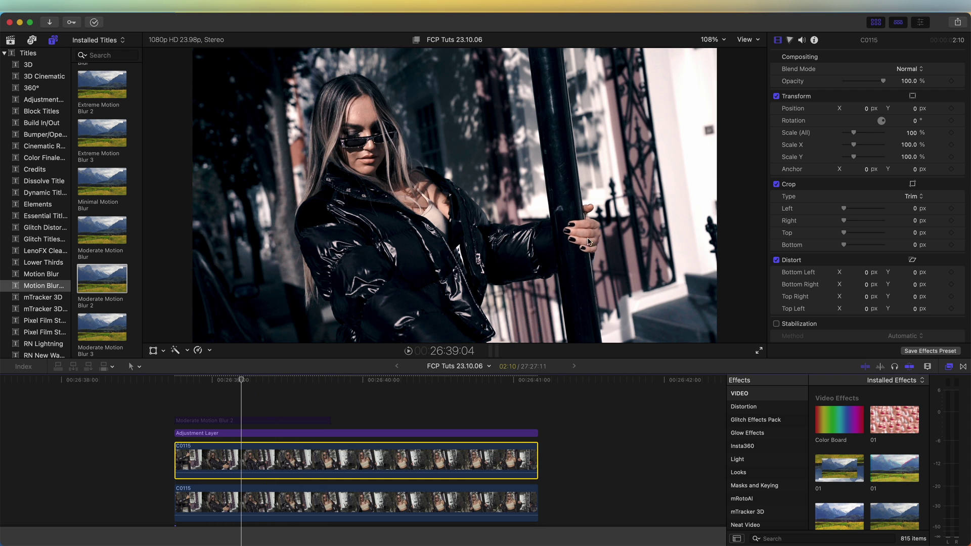
pyautogui.press('space')
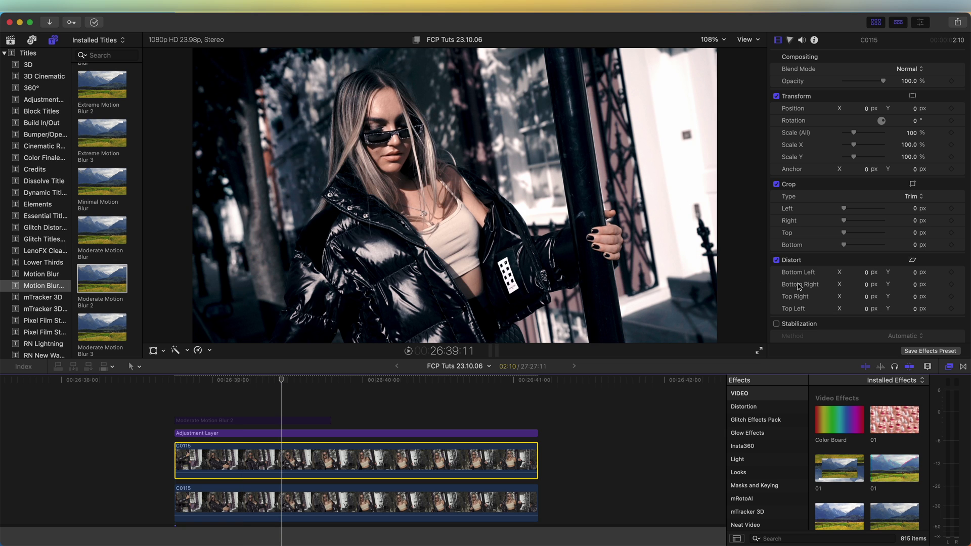
# - Browse the Masks and Keying effects and preview Draw Mask on the upper C0115 clip
pyautogui.scroll(-5, 763, 455)
pyautogui.scroll(4, 764, 455)
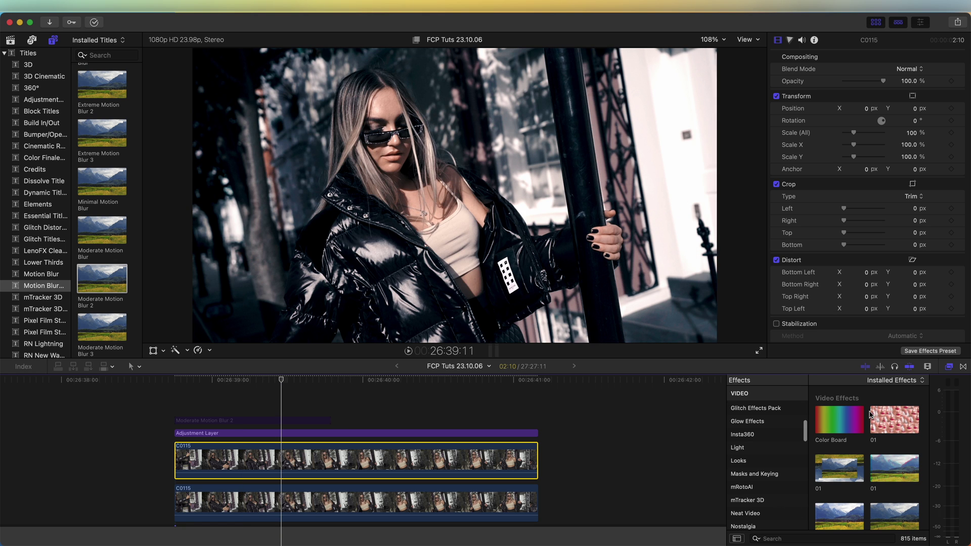
pyautogui.click(949, 372)
pyautogui.click(949, 372)
pyautogui.scroll(-1, 785, 440)
pyautogui.click(757, 461)
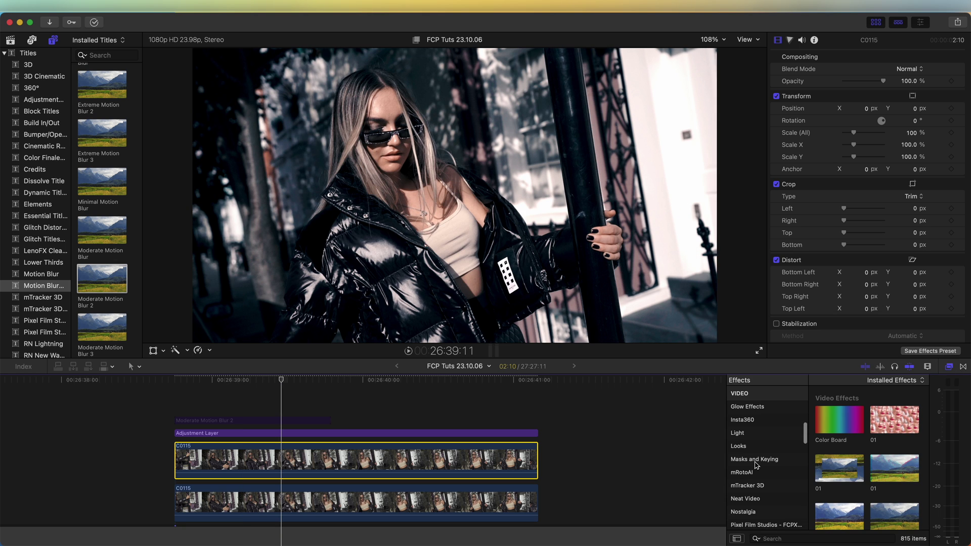
pyautogui.click(894, 409)
pyautogui.press('space')
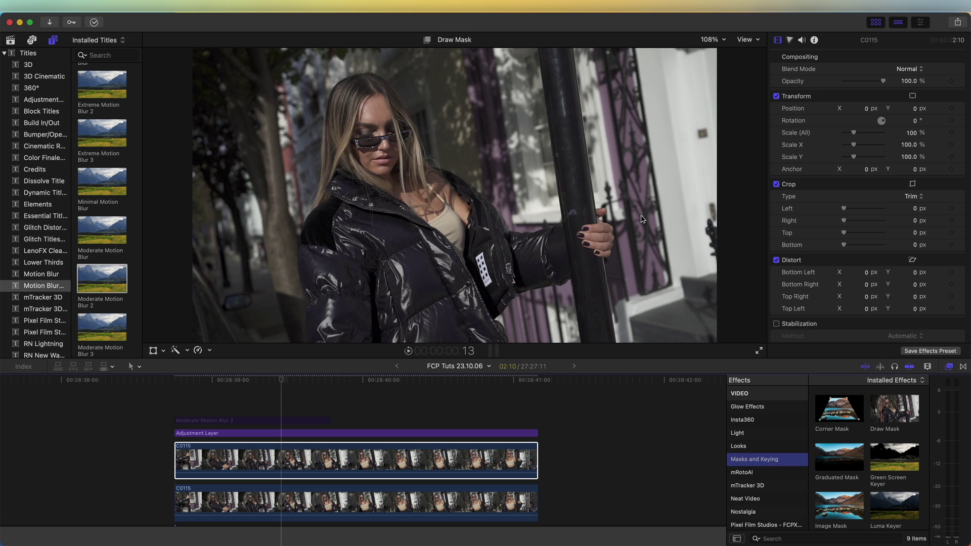
# - Apply the mRotoAI effect to the upper C0115 clip
pyautogui.scroll(-1, 765, 467)
pyautogui.click(765, 467)
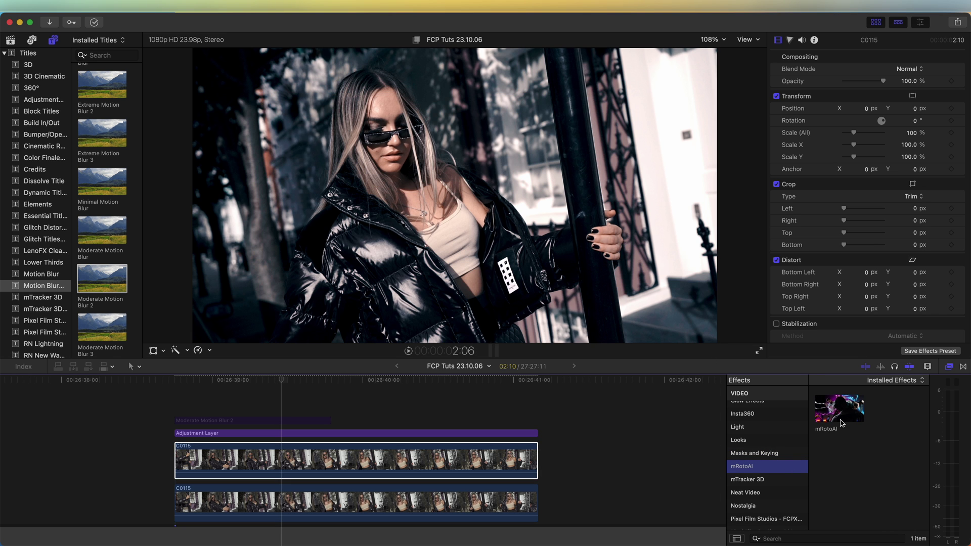
pyautogui.moveTo(842, 423); pyautogui.dragTo(285, 464)
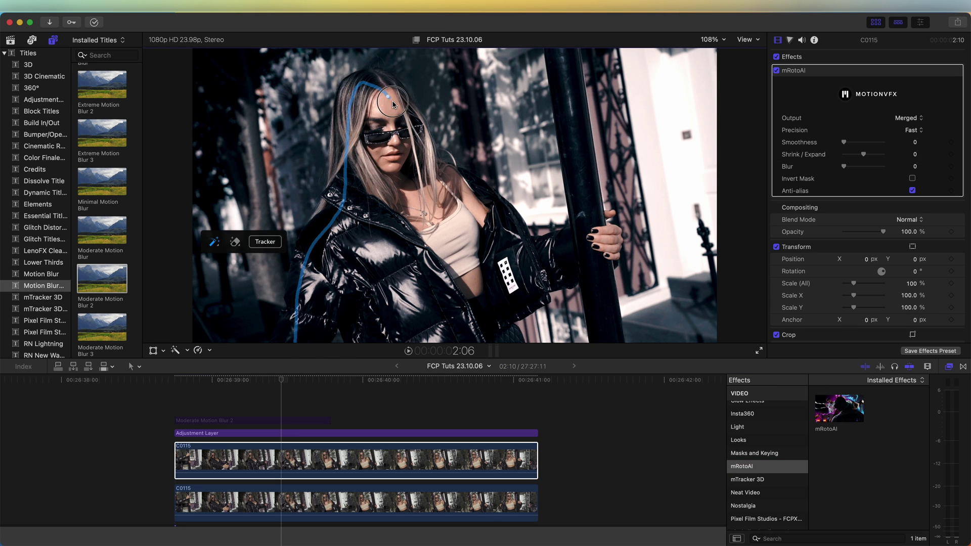
# - Paint the mRotoAI mask over the woman and the pole, and track it forward and backward through the clip
pyautogui.moveTo(450, 180)
pyautogui.mouseDown()
pyautogui.moveTo(492, 205)
pyautogui.moveTo(509, 232)
pyautogui.moveTo(572, 140)
pyautogui.moveTo(568, 60)
pyautogui.moveTo(589, 314)
pyautogui.mouseUp()
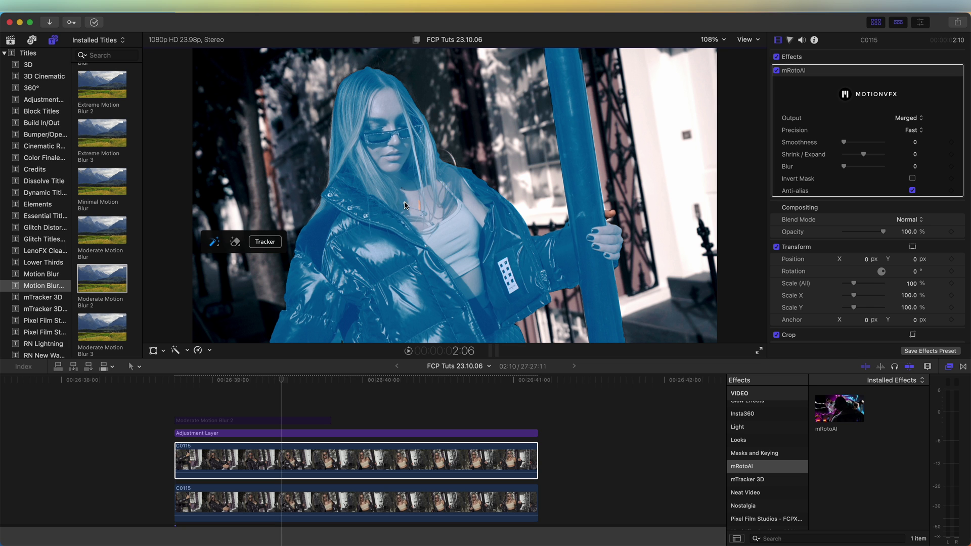
pyautogui.click(267, 243)
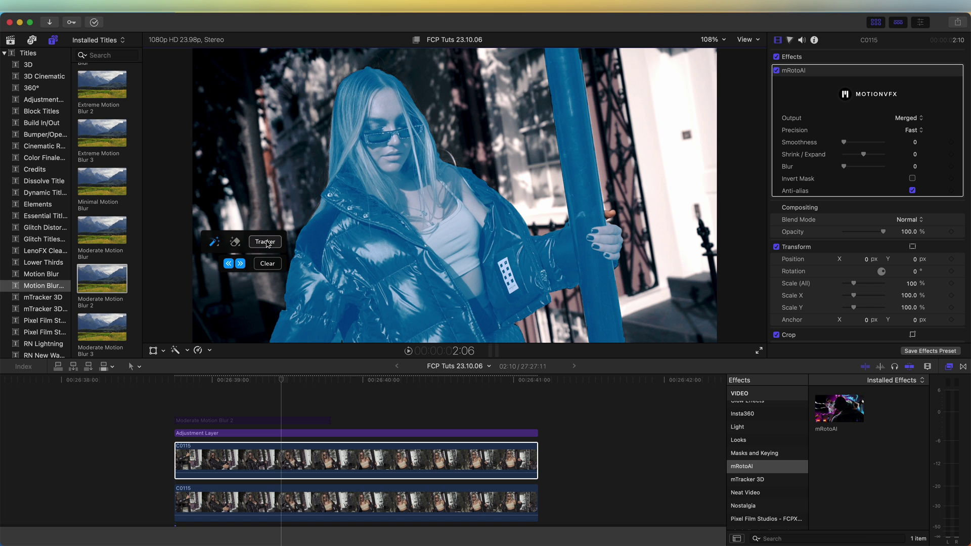
pyautogui.click(240, 264)
pyautogui.click(230, 264)
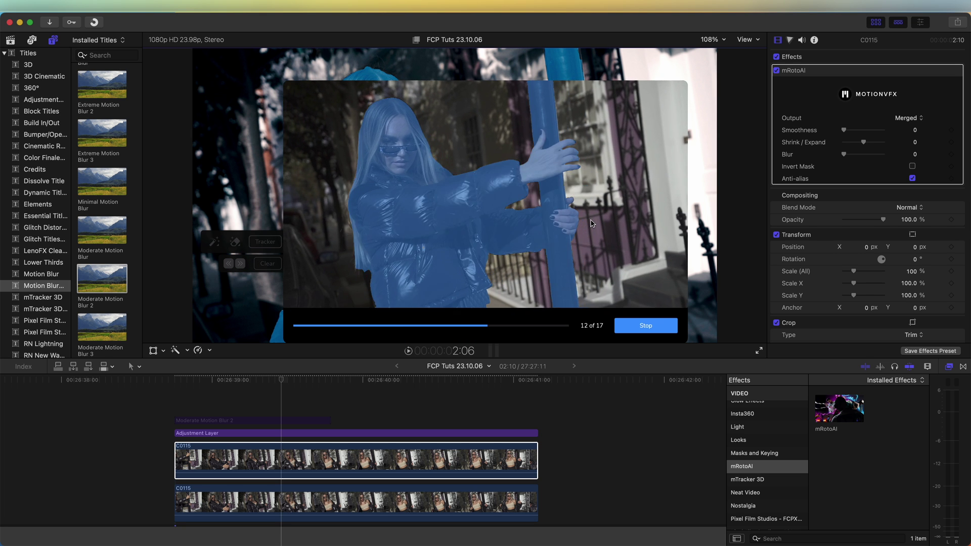
# - At 26:39:22, add the unmasked area at the woman's waist to the mask and track it forward
pyautogui.click(354, 387)
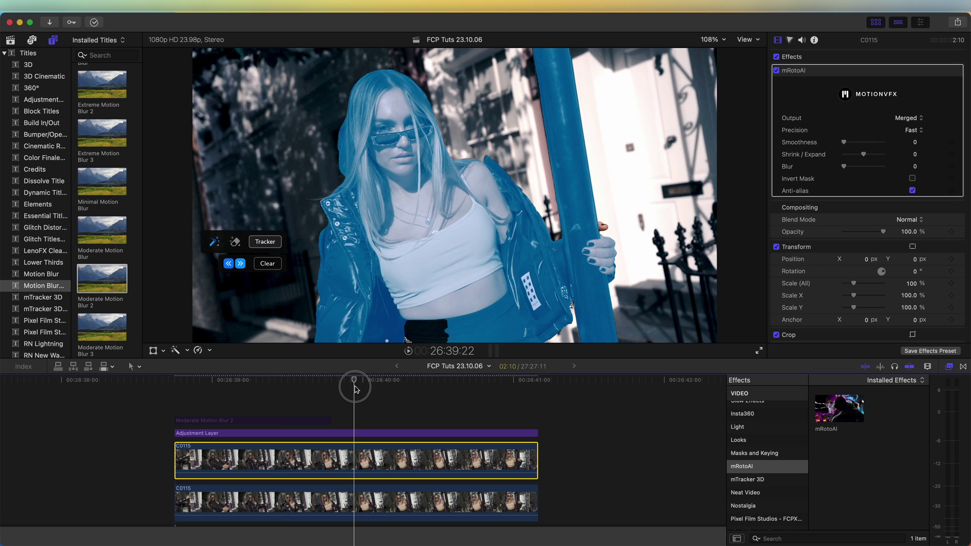
pyautogui.click(433, 324)
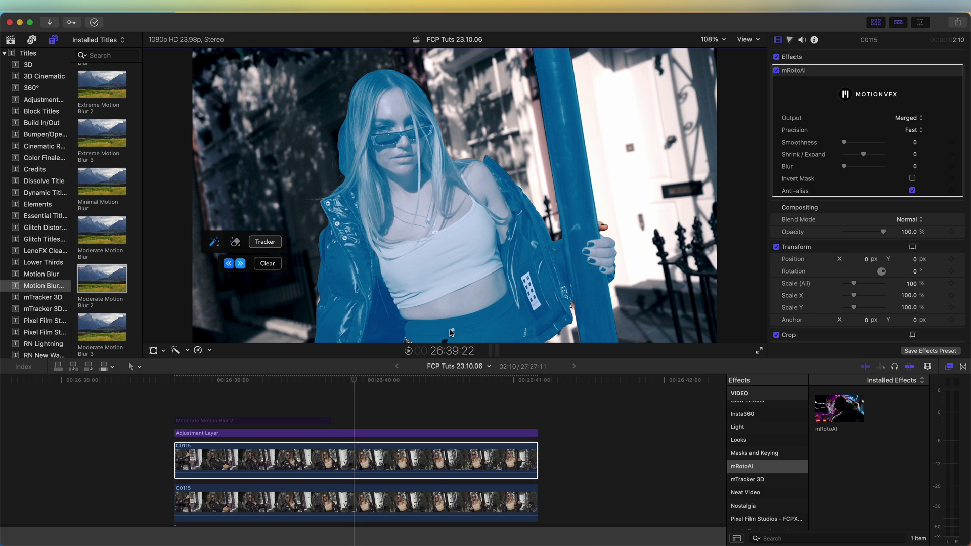
pyautogui.click(241, 264)
# - Set mRotoAI's Output to Masked Video and check the composite at the clip start
pyautogui.click(900, 118)
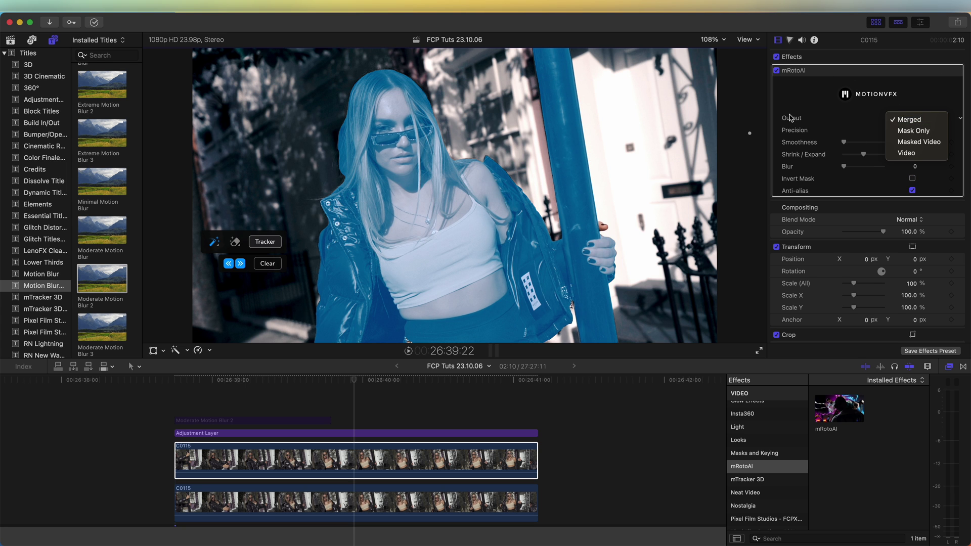
pyautogui.click(909, 141)
pyautogui.click(223, 461)
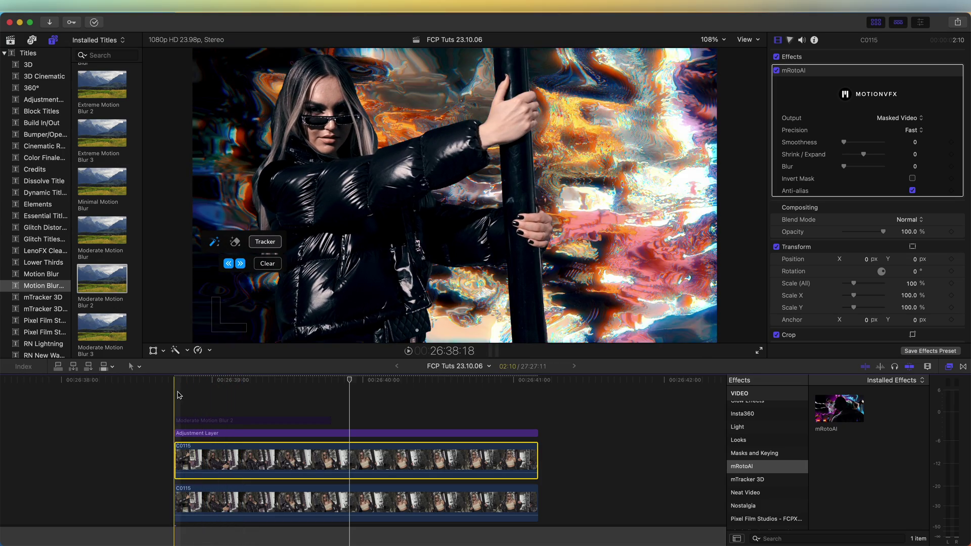
# - Place the Moderate Motion Blur 2 title between the two C0115 clips and play back the composite
pyautogui.click(194, 389)
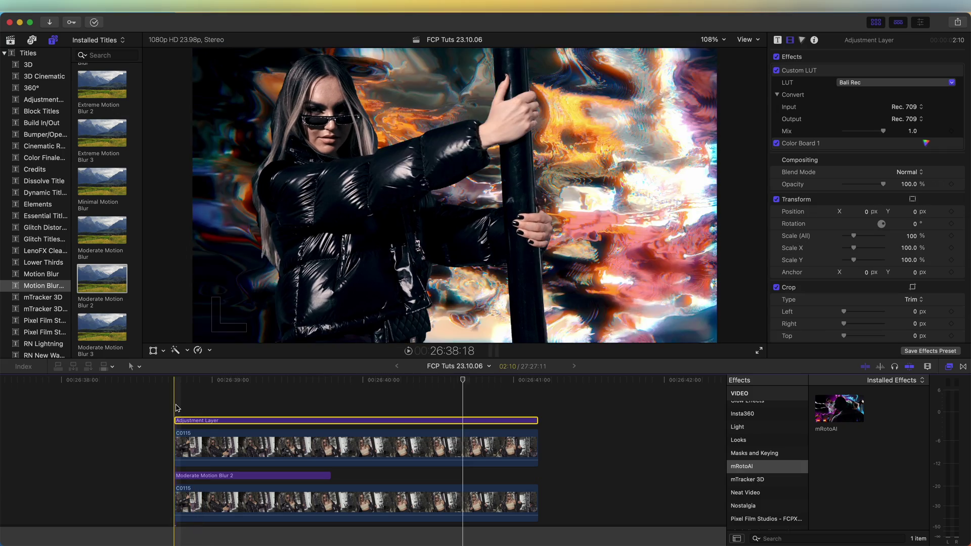
pyautogui.press('space')
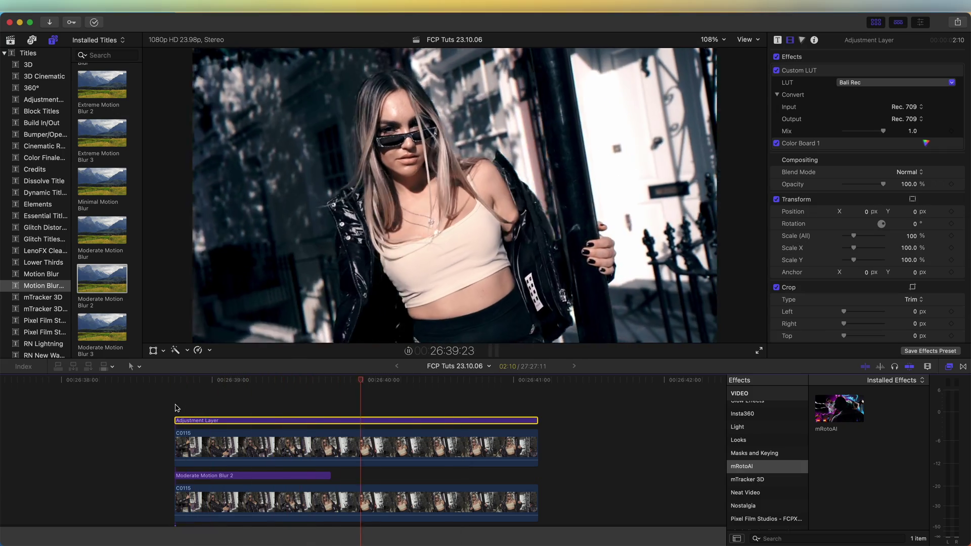
pyautogui.press('space')
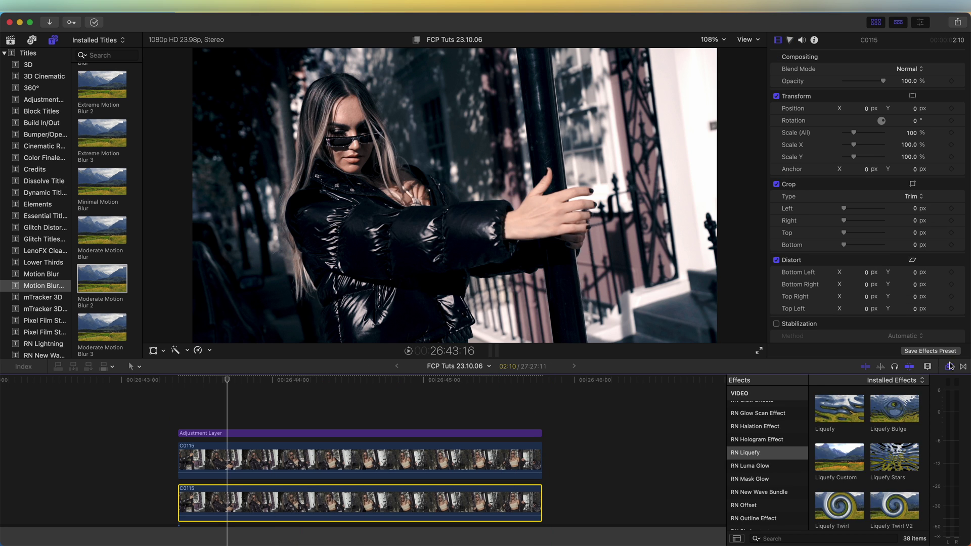
# - Split the lower C0115 clip 1:06 after its start and apply the RN Liquefy effect Liquefy Start V1 to the first part
pyautogui.click(949, 367)
pyautogui.click(950, 366)
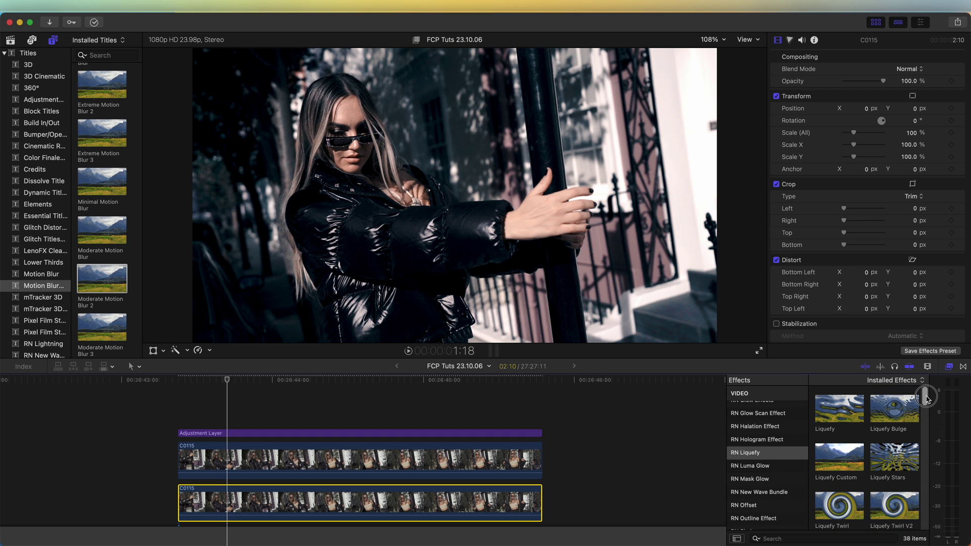
pyautogui.moveTo(927, 399); pyautogui.dragTo(927, 424)
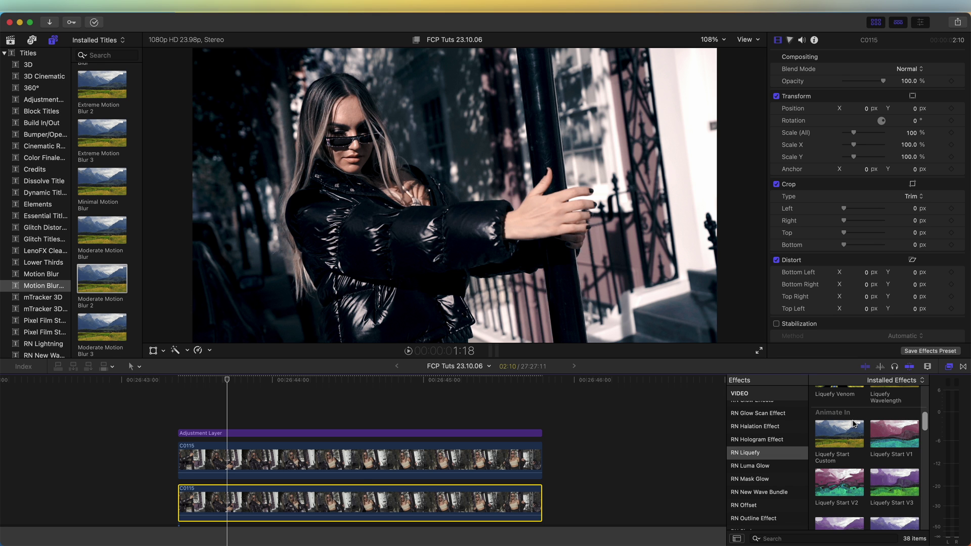
pyautogui.moveTo(893, 431); pyautogui.dragTo(242, 506)
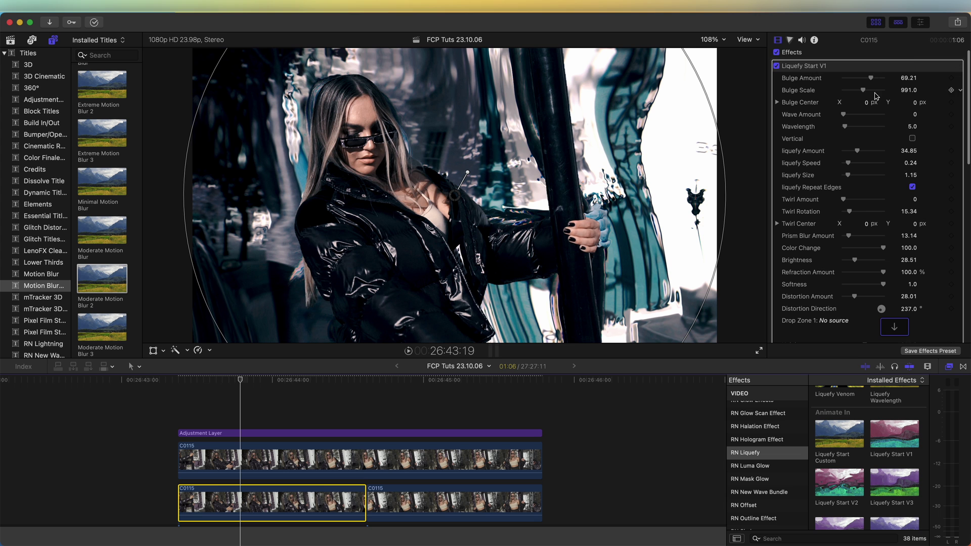
# - Fill Liquefy Start V1's Drop Zone 1 with the masked upper C0115 clip and play back the distortion
pyautogui.scroll(-2, 885, 202)
pyautogui.click(895, 293)
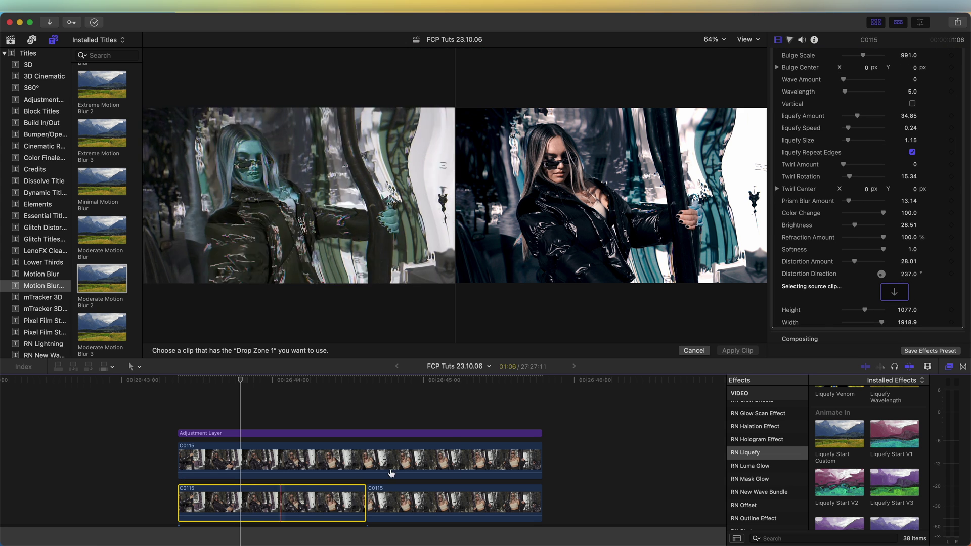
pyautogui.click(237, 499)
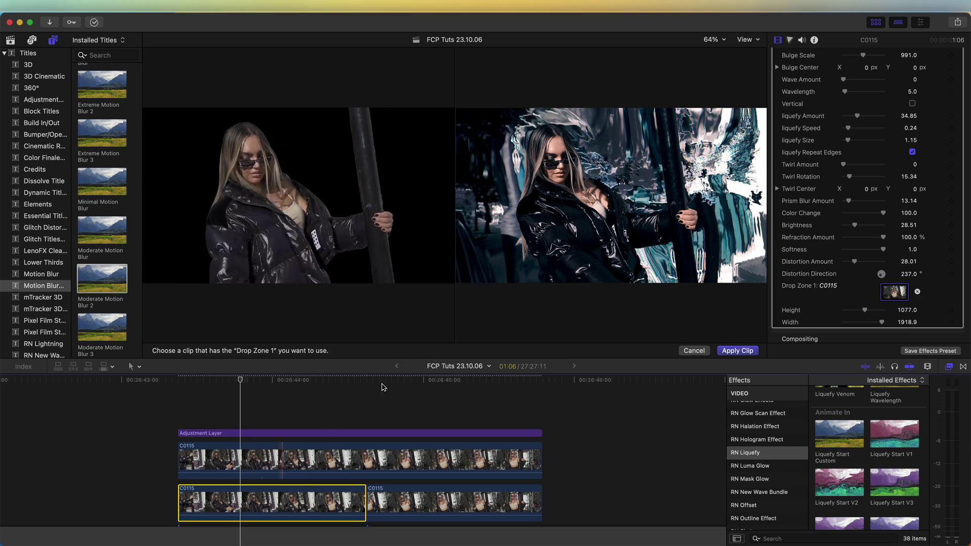
pyautogui.click(738, 350)
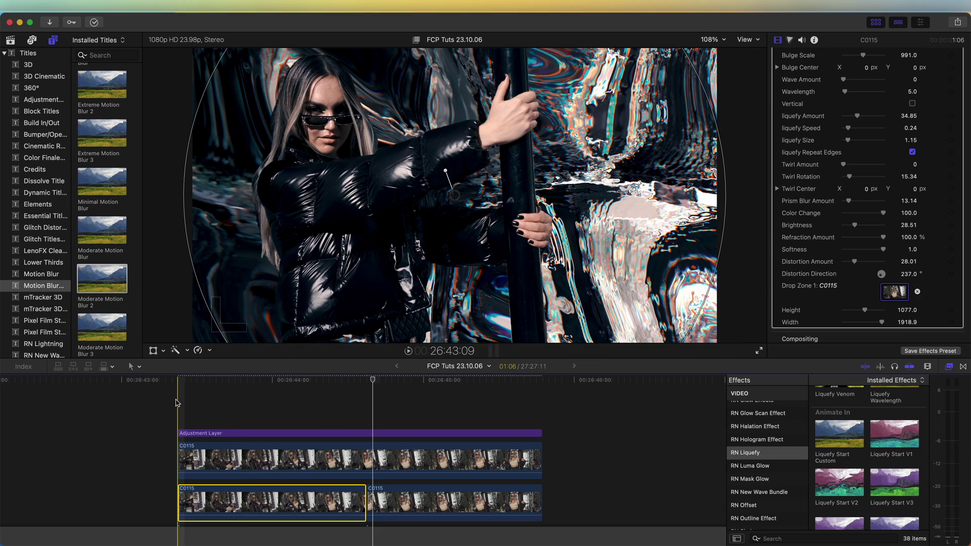
pyautogui.press('space')
# - Add Liquefy Neon Color Shift to the first lower C0115 segment, enable its Fade Out and play back from the segment's start
pyautogui.scroll(-1, 874, 402)
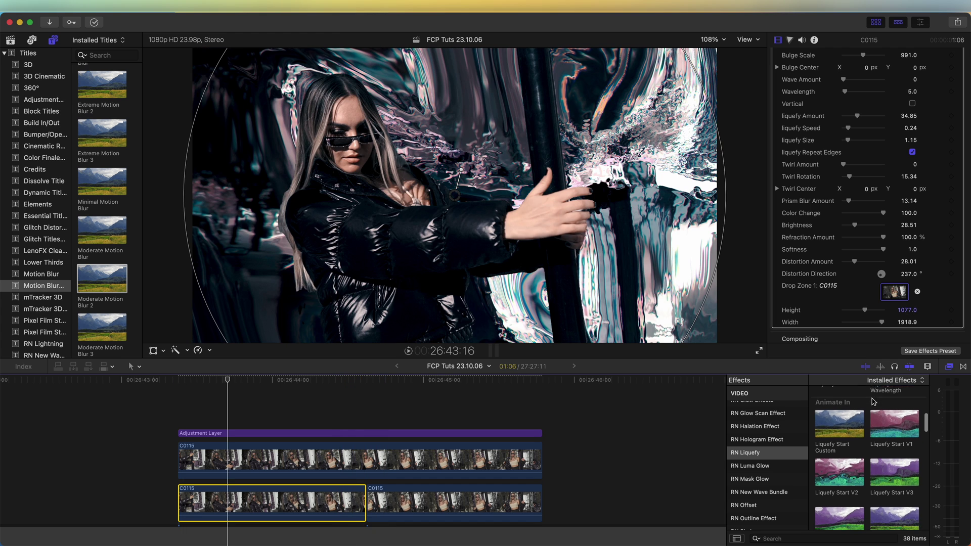
pyautogui.scroll(-8, 874, 402)
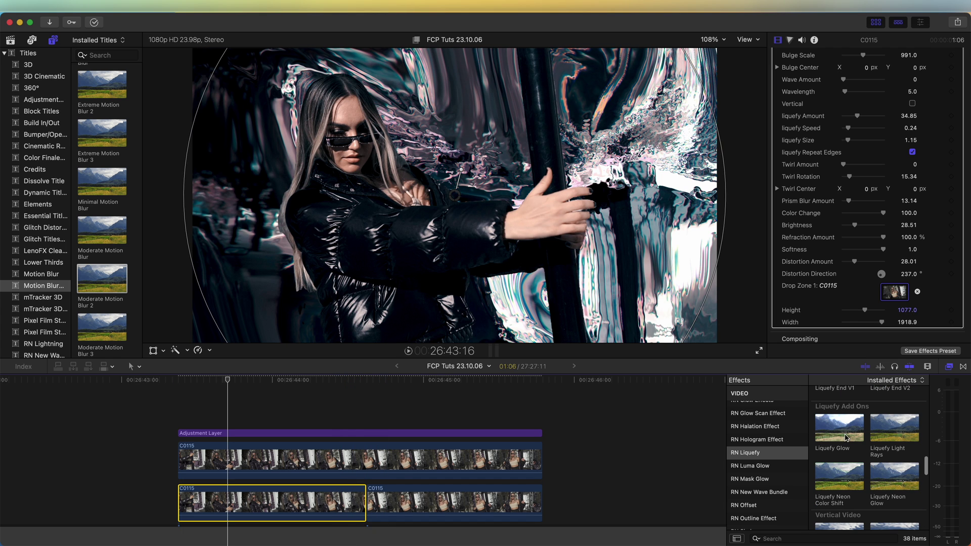
pyautogui.moveTo(838, 481); pyautogui.dragTo(258, 497)
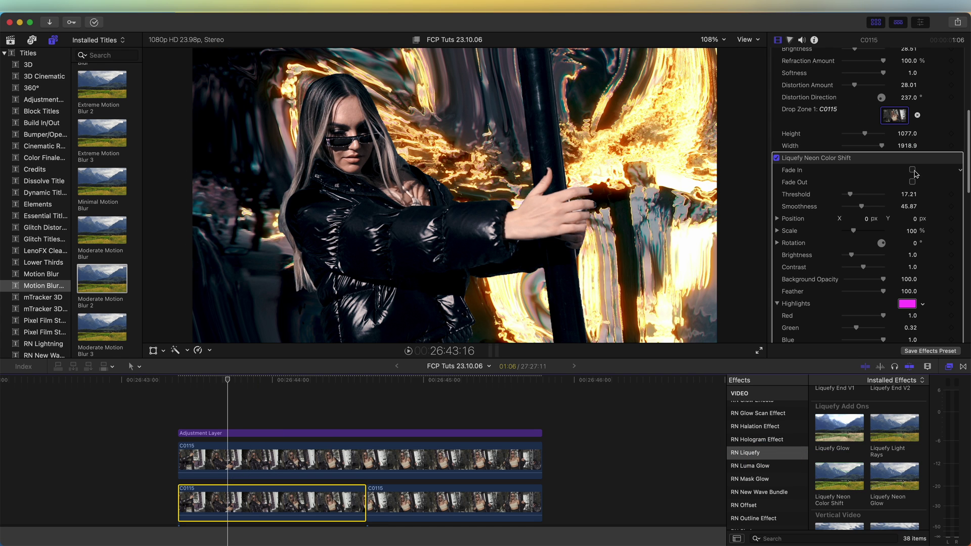
pyautogui.click(912, 182)
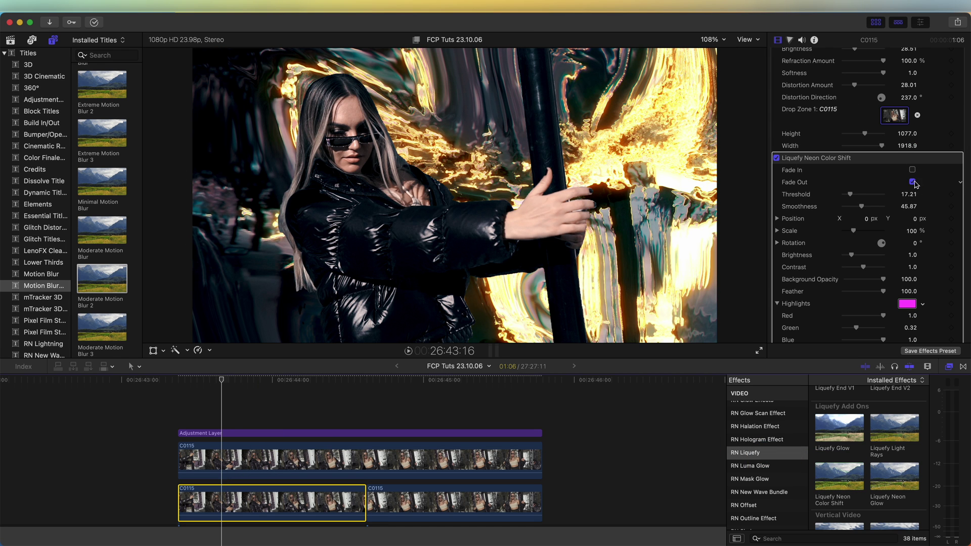
pyautogui.press('space')
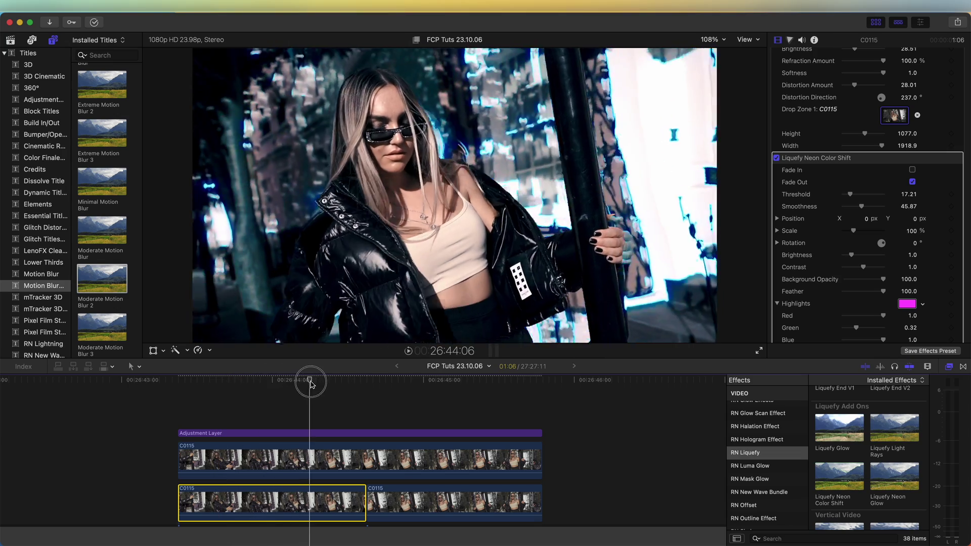
pyautogui.click(221, 383)
pyautogui.moveTo(222, 382); pyautogui.dragTo(184, 384)
pyautogui.press('space')
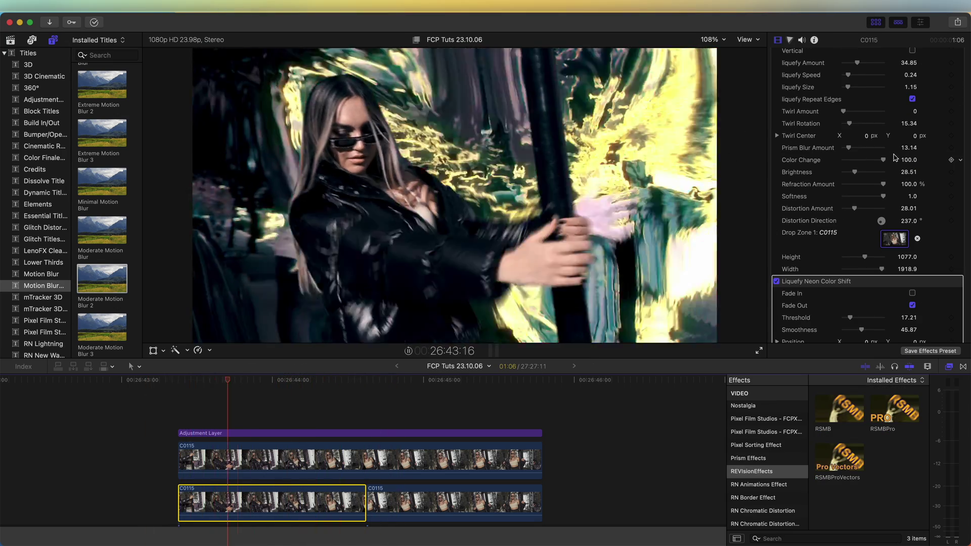
# - Set Liquefy Start V1's Bulge Amount to 82.6, Bulge Scale to 918, Liquefy Amount to 0, Twirl Rotation to 62.21 and Prism Blur Amount to 0
pyautogui.scroll(4, 859, 204)
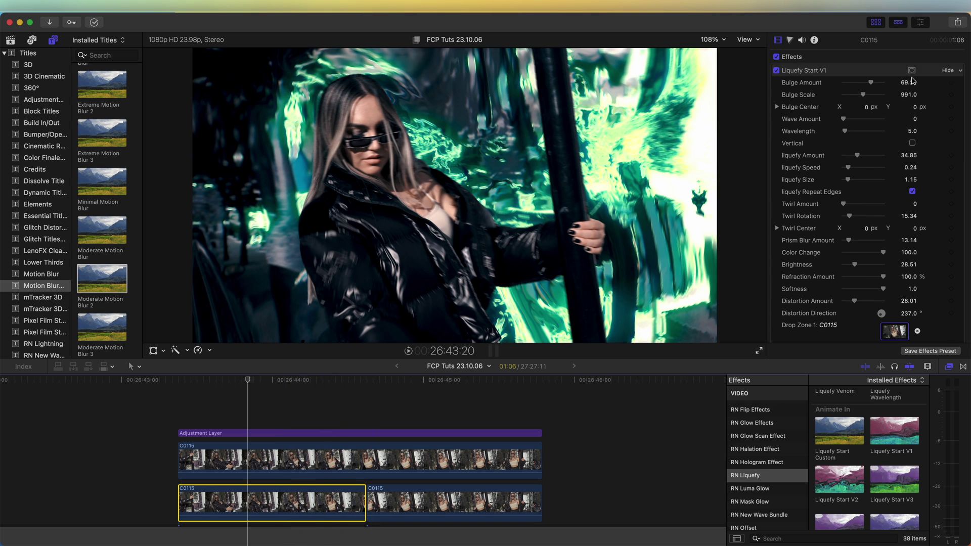
pyautogui.moveTo(872, 84)
pyautogui.mouseDown()
pyautogui.moveTo(864, 85)
pyautogui.moveTo(889, 85)
pyautogui.mouseUp()
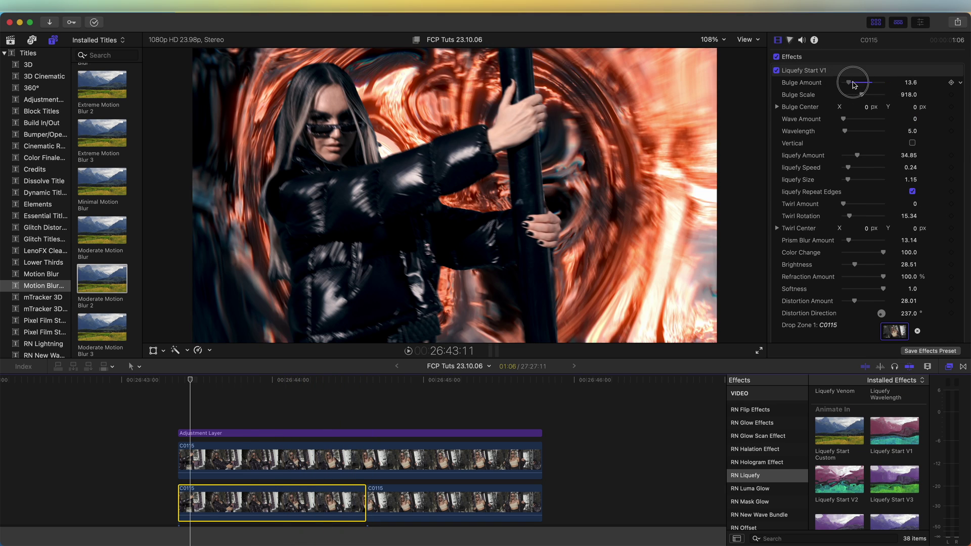
pyautogui.moveTo(854, 84)
pyautogui.mouseDown()
pyautogui.moveTo(890, 83)
pyautogui.moveTo(880, 87)
pyautogui.mouseUp()
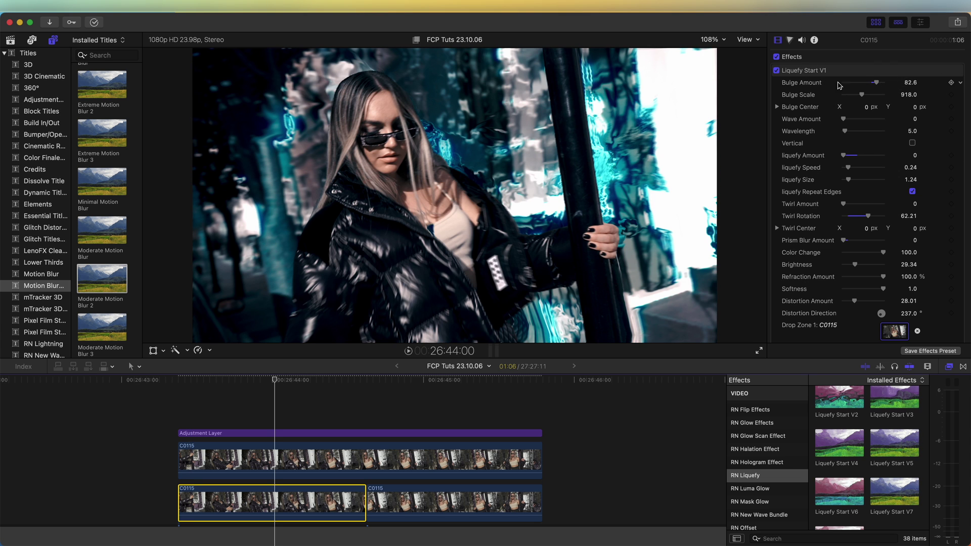
# - Apply the Liquefy Start V4 effect to the first lower C0115 segment and play back the result
pyautogui.scroll(-2, 859, 471)
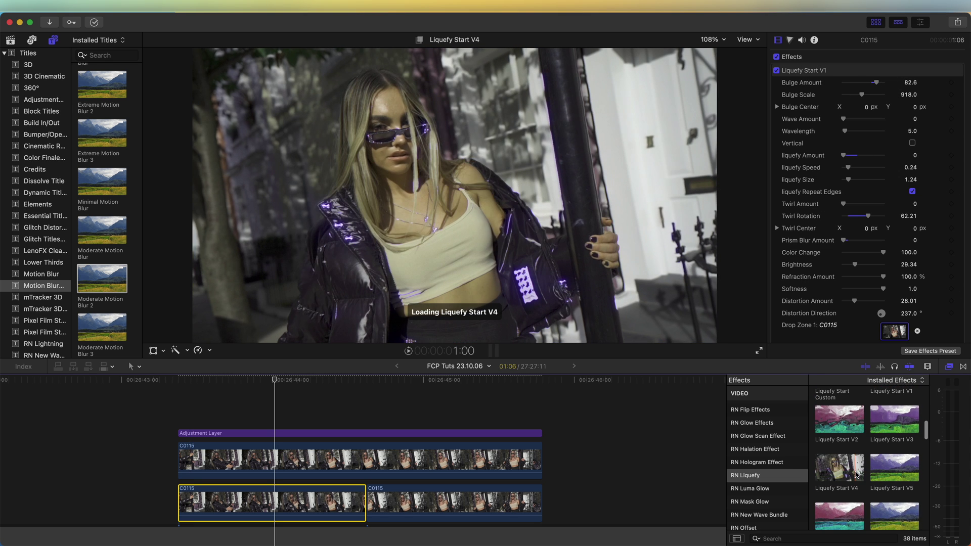
pyautogui.moveTo(832, 475)
pyautogui.mouseDown()
pyautogui.moveTo(587, 409)
pyautogui.moveTo(262, 505)
pyautogui.mouseUp()
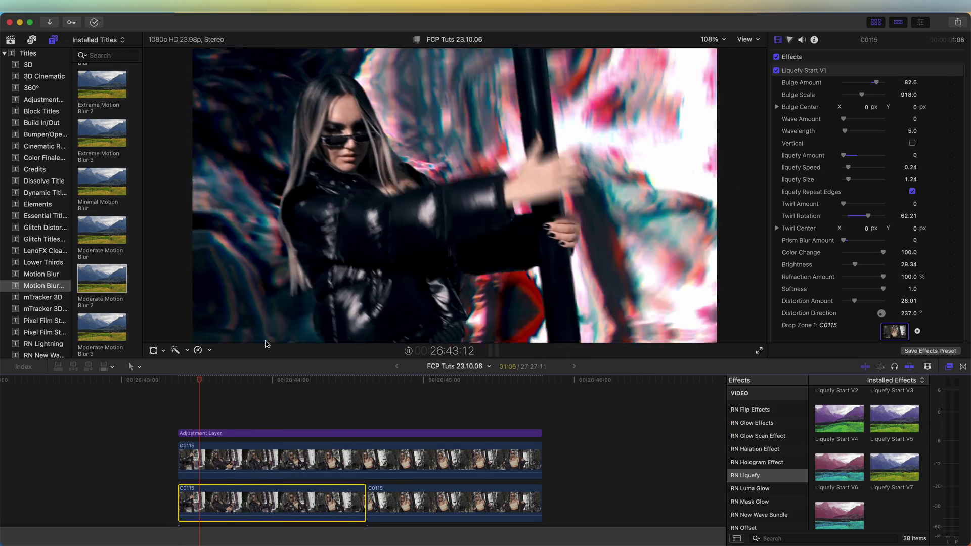
pyautogui.press('space')
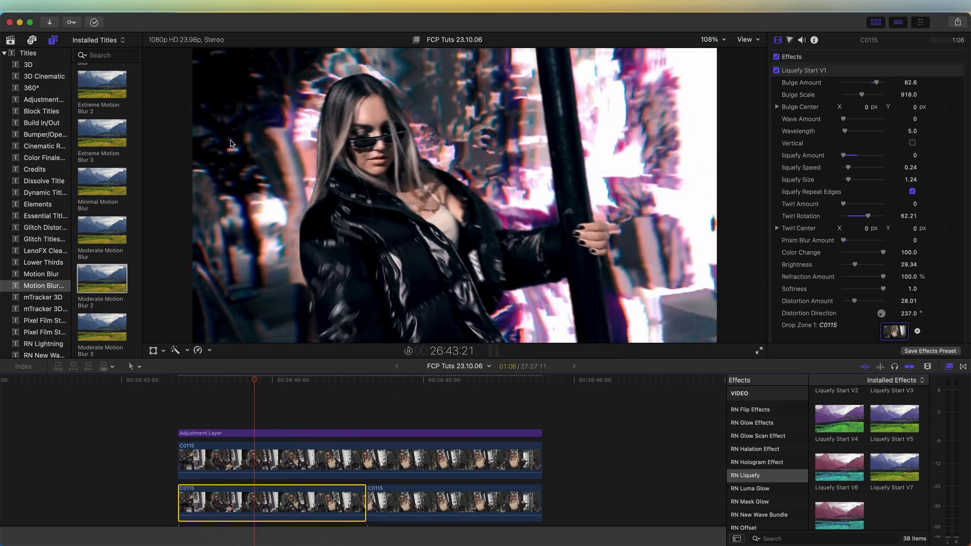
pyautogui.press('space')
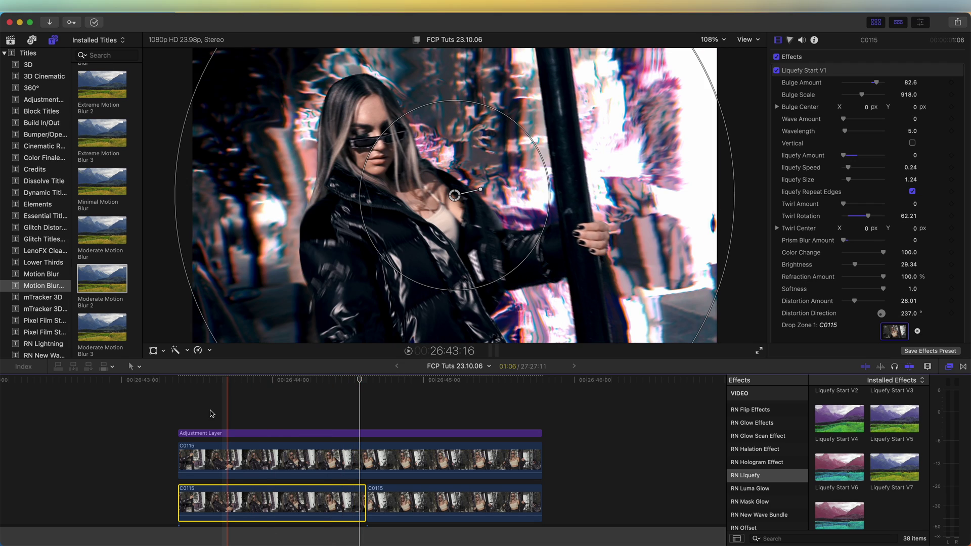
# - Disable the masked upper C0115 clip and play back the sequence without it
pyautogui.click(333, 458)
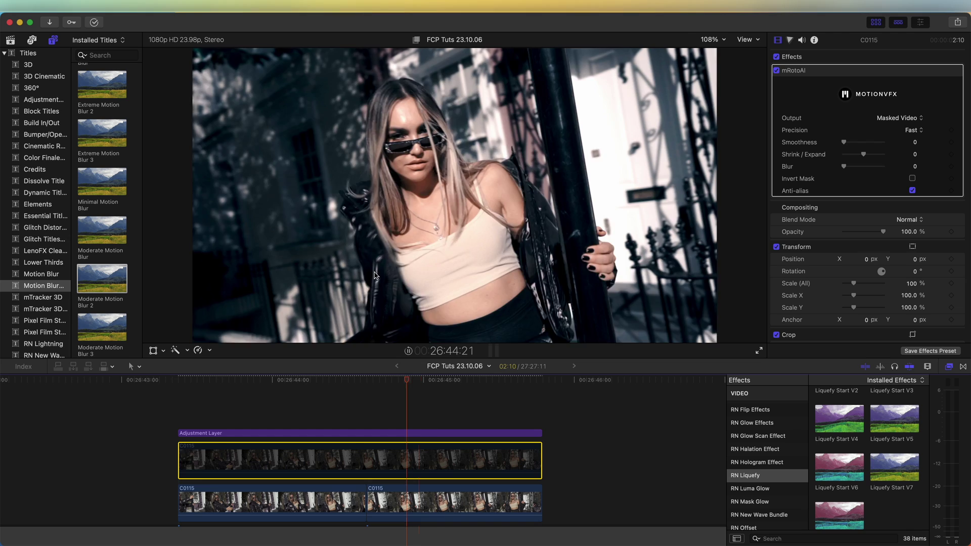
pyautogui.press('space')
pyautogui.press('space')
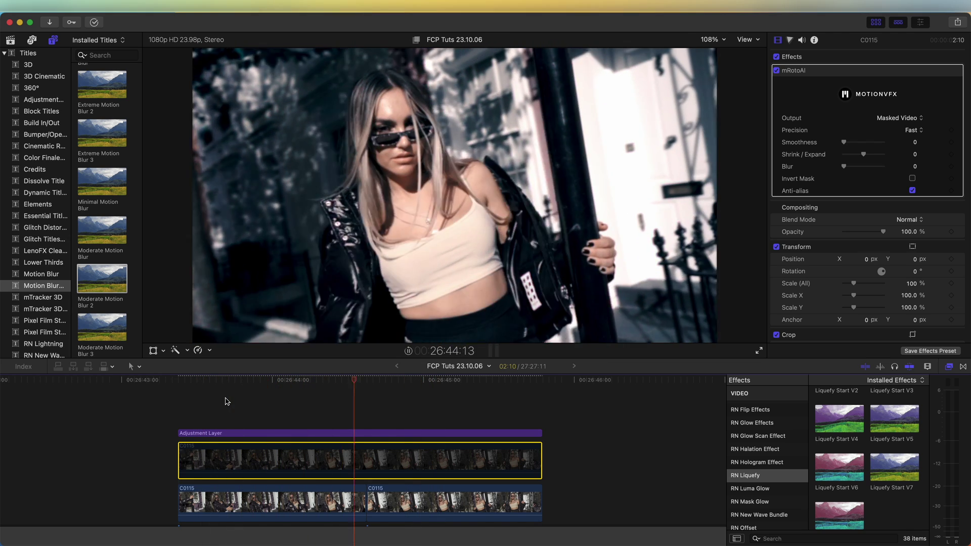
# - Duplicate the masked C0115 clip onto a middle layer and apply an RN Liquefy distortion and Liquefy Glow to the copy
pyautogui.moveTo(326, 458)
pyautogui.mouseDown()
pyautogui.moveTo(325, 440)
pyautogui.moveTo(329, 460)
pyautogui.mouseUp()
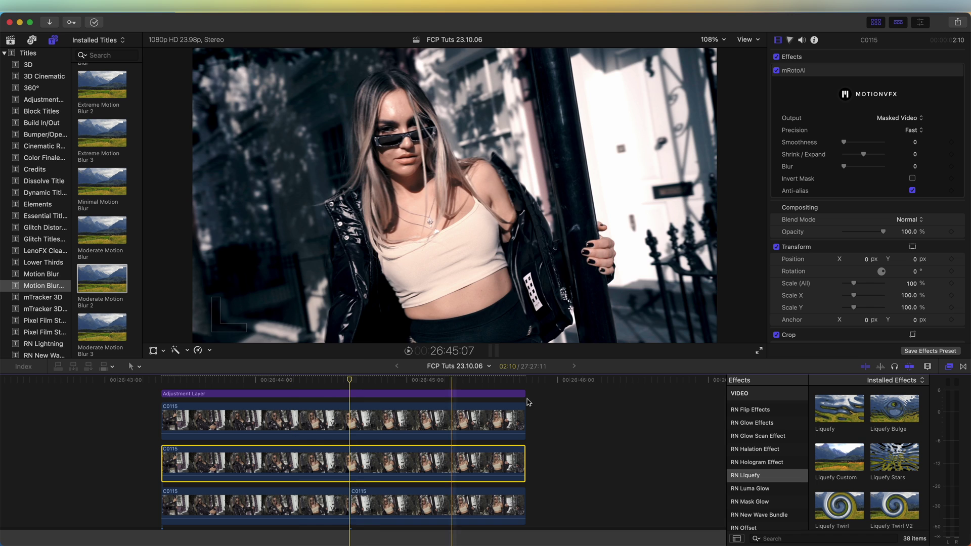
pyautogui.scroll(-2, 883, 456)
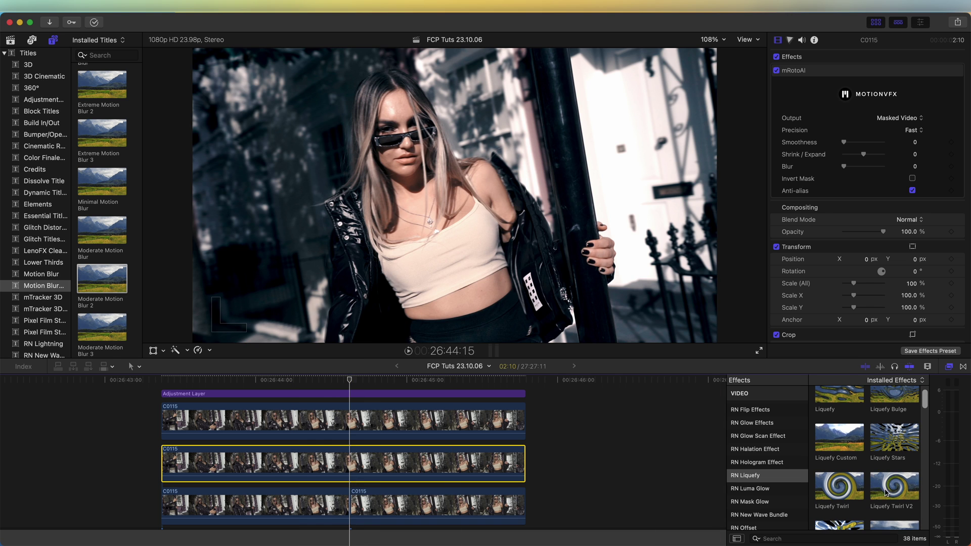
pyautogui.scroll(-1, 899, 491)
pyautogui.moveTo(901, 488); pyautogui.dragTo(349, 463)
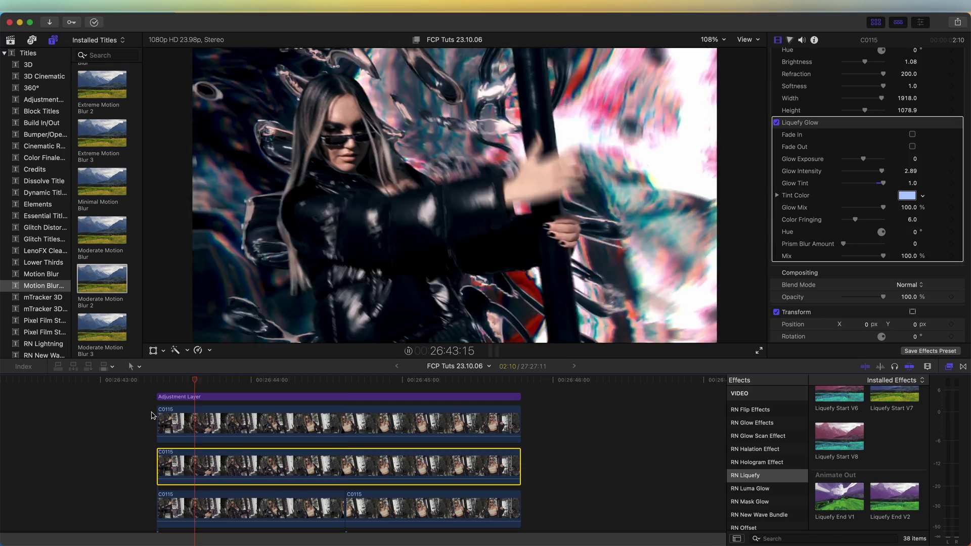